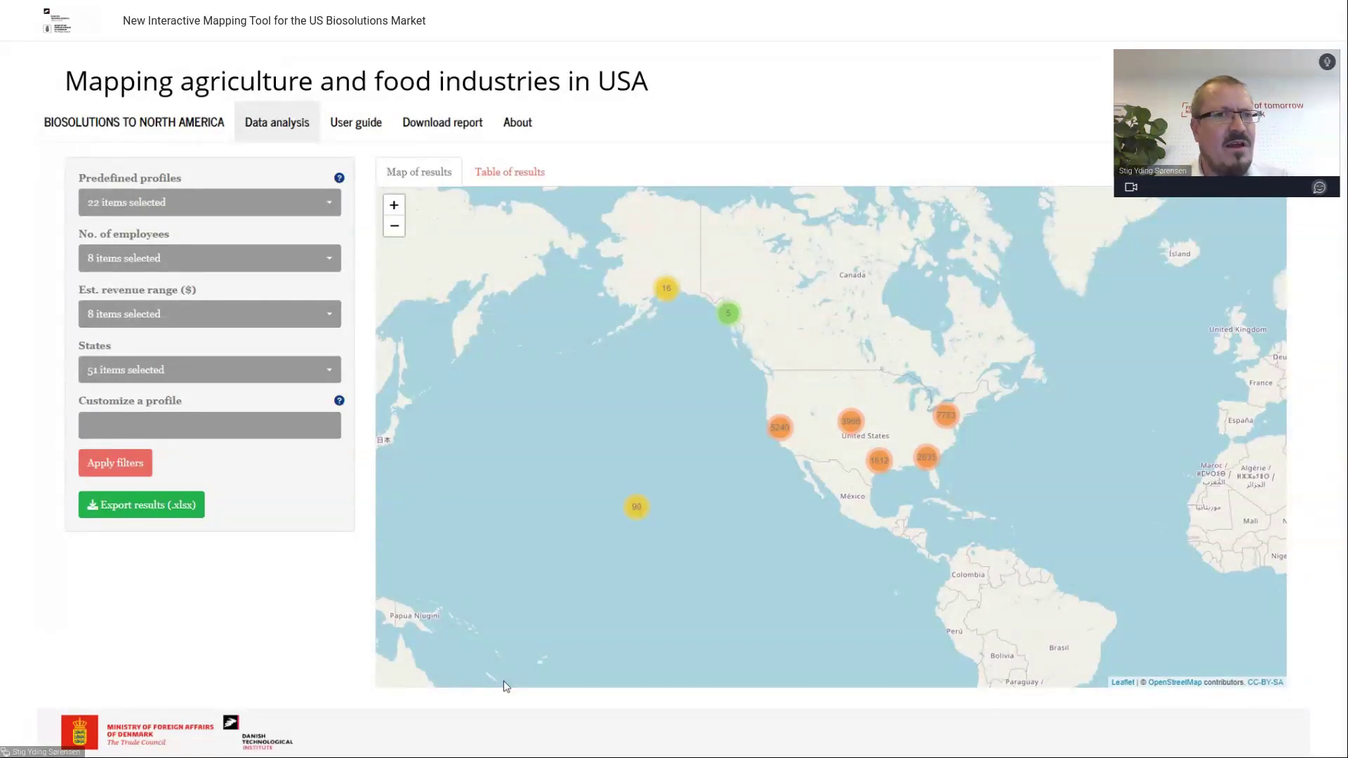
Switch to the Edge window with the Biosolutions to North America tool, reload the page and show it full screen
key(alt+Tab)
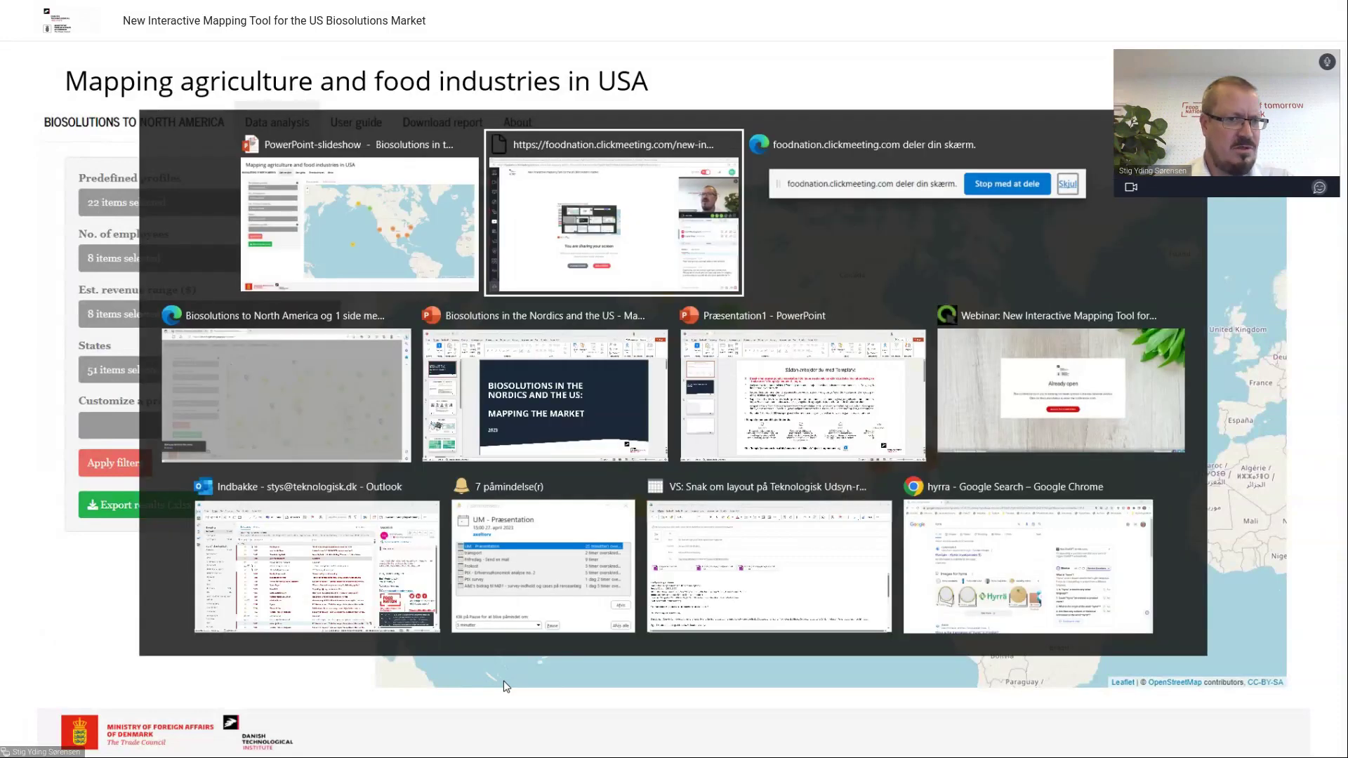
key(alt+Tab)
key(alt+Tab)
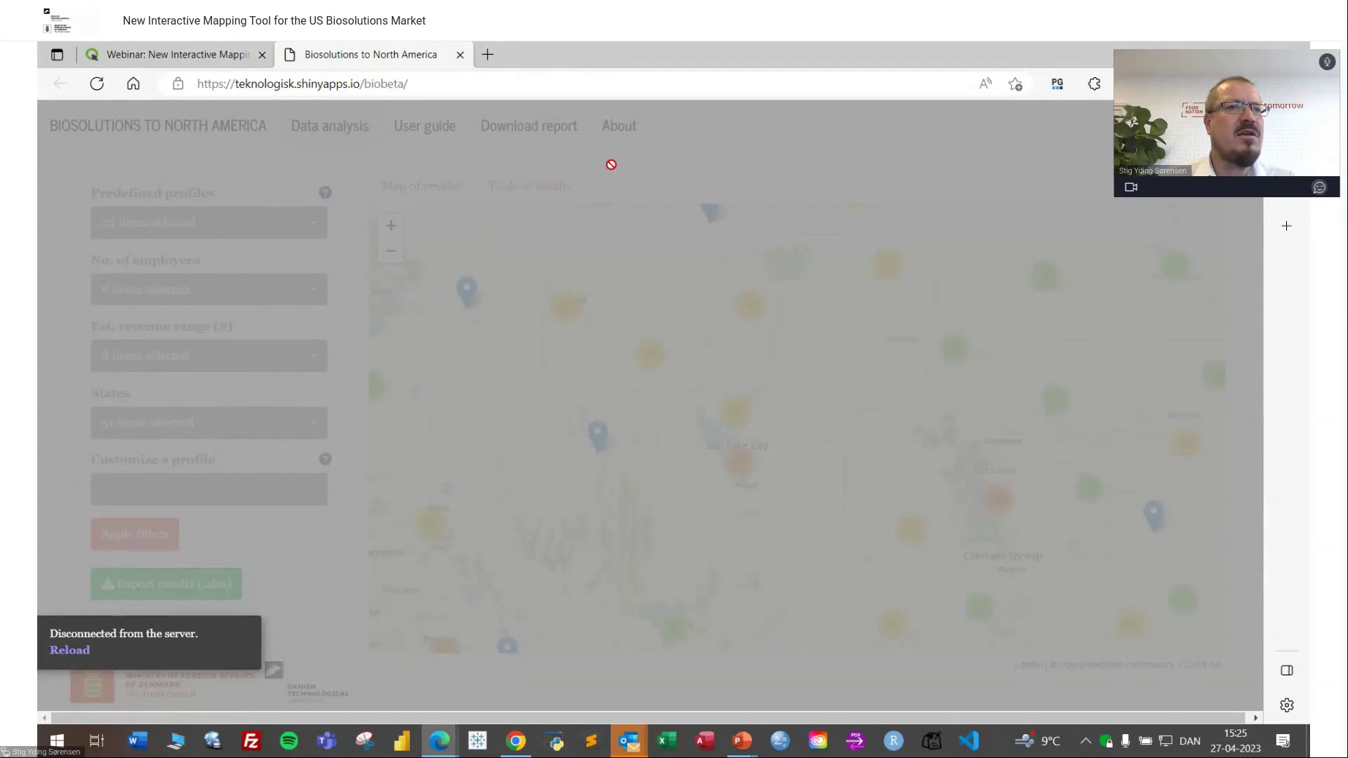
click(97, 84)
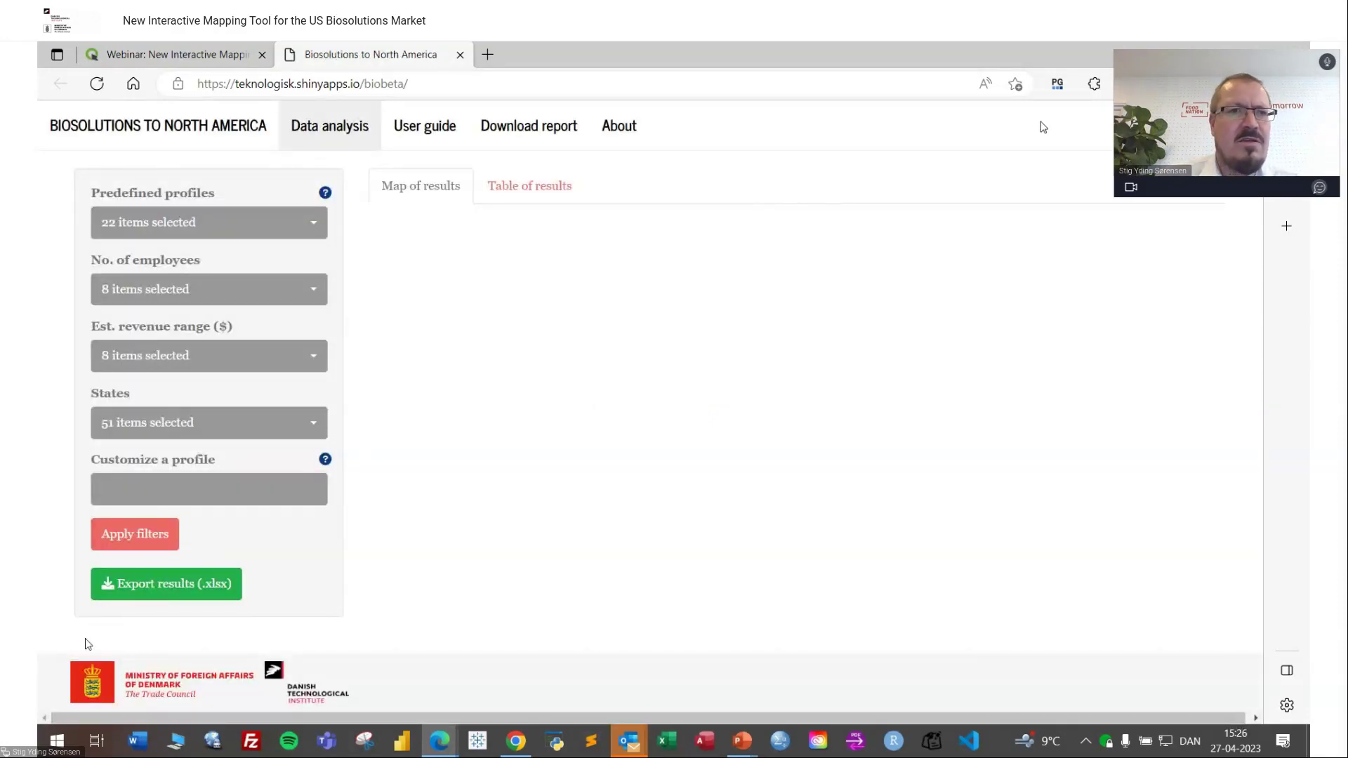
key(F11)
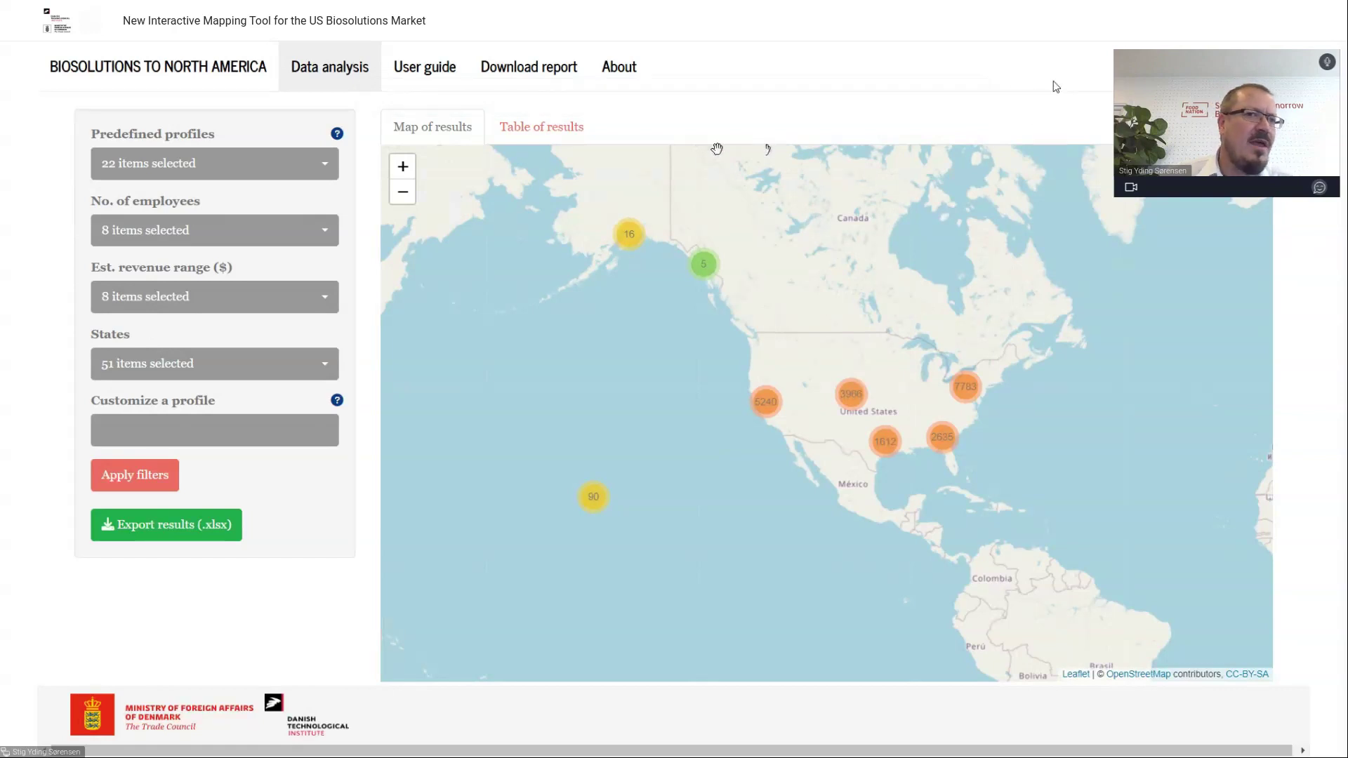
Explore the company clusters across the US map and open the details of the single company near Rockwall, east of Dallas
scroll(904, 421, up, 2)
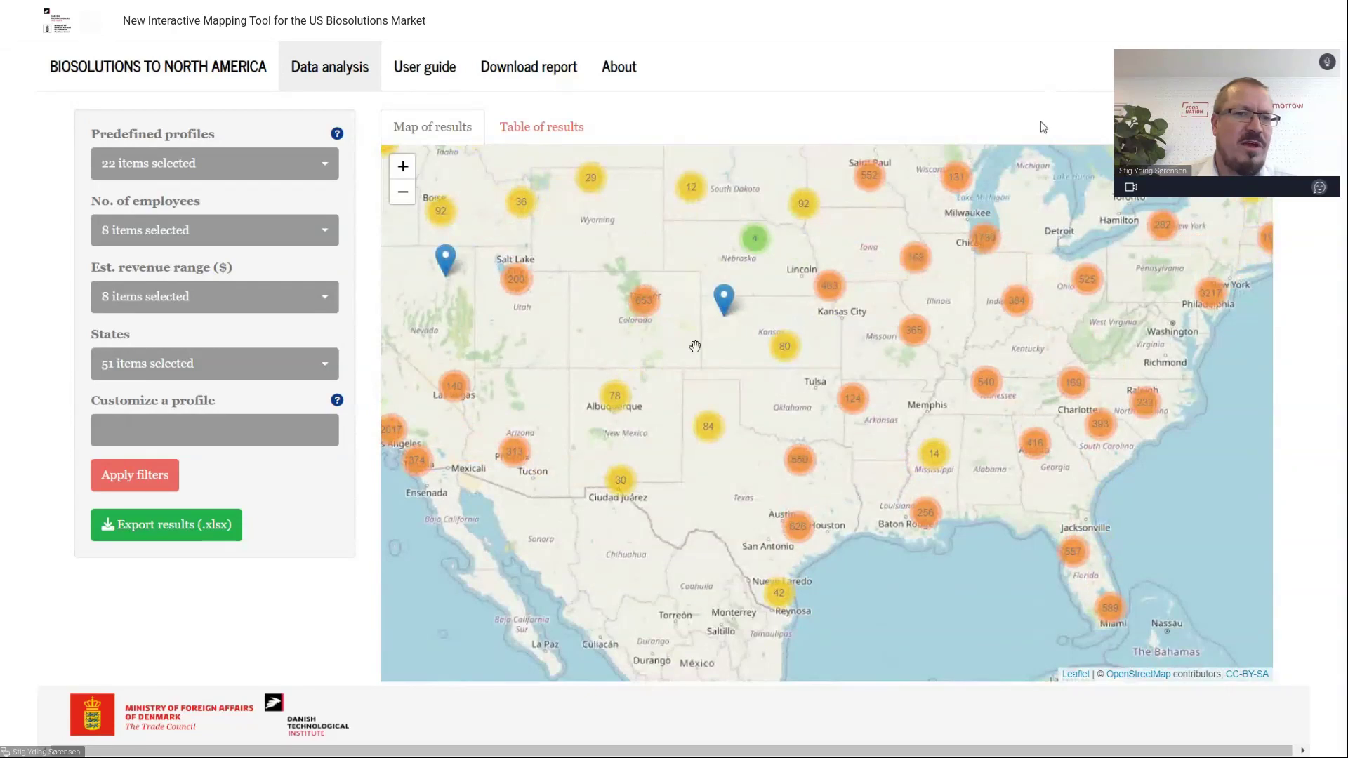
scroll(646, 348, up, 2)
scroll(647, 348, down, 3)
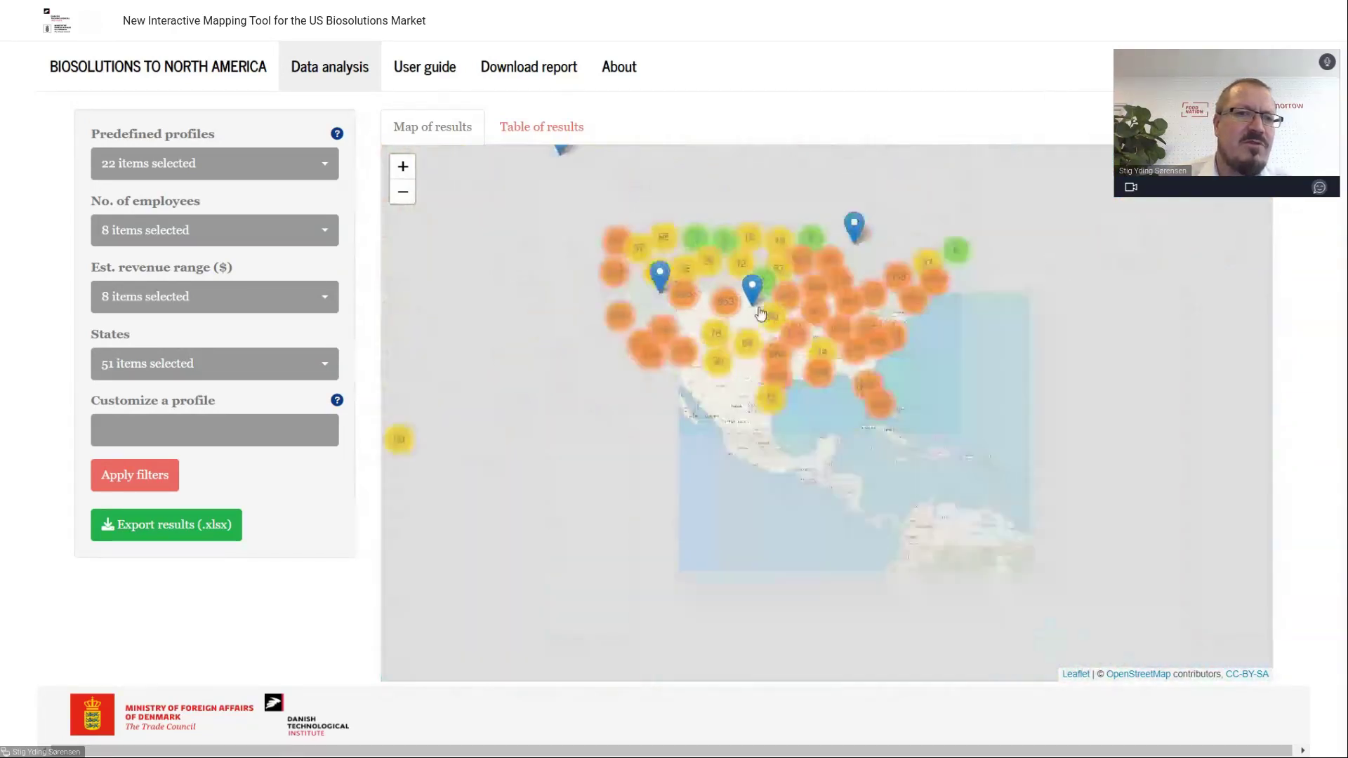
scroll(822, 335, down, 2)
scroll(829, 329, up, 2)
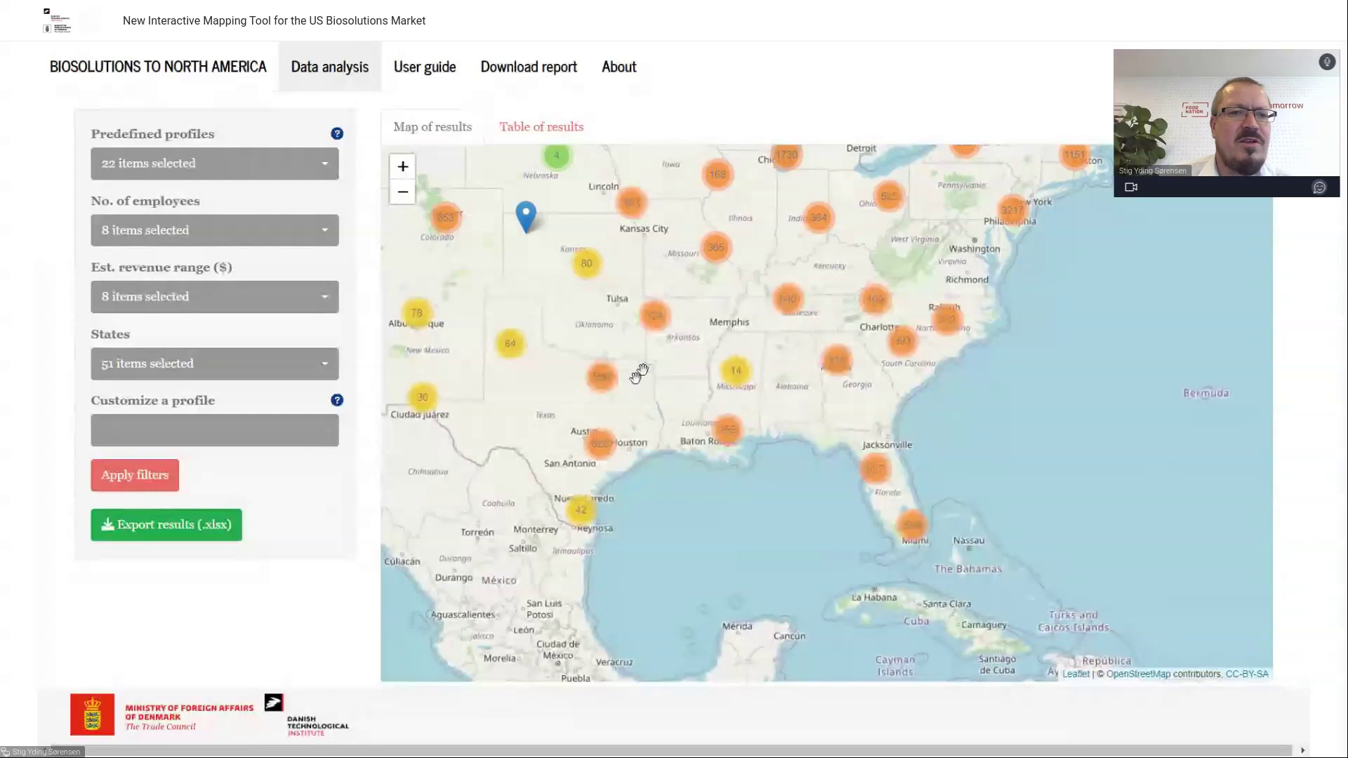
scroll(639, 372, up, 5)
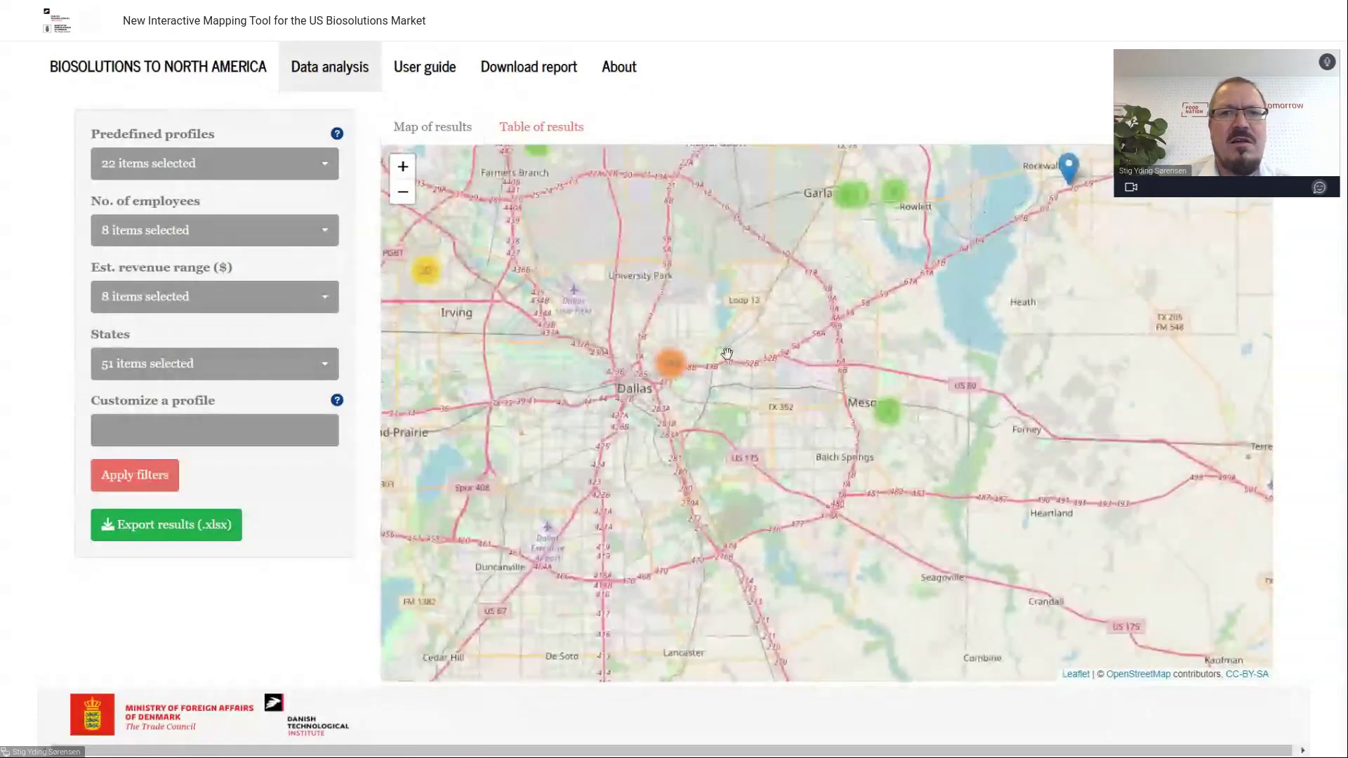
click(1069, 170)
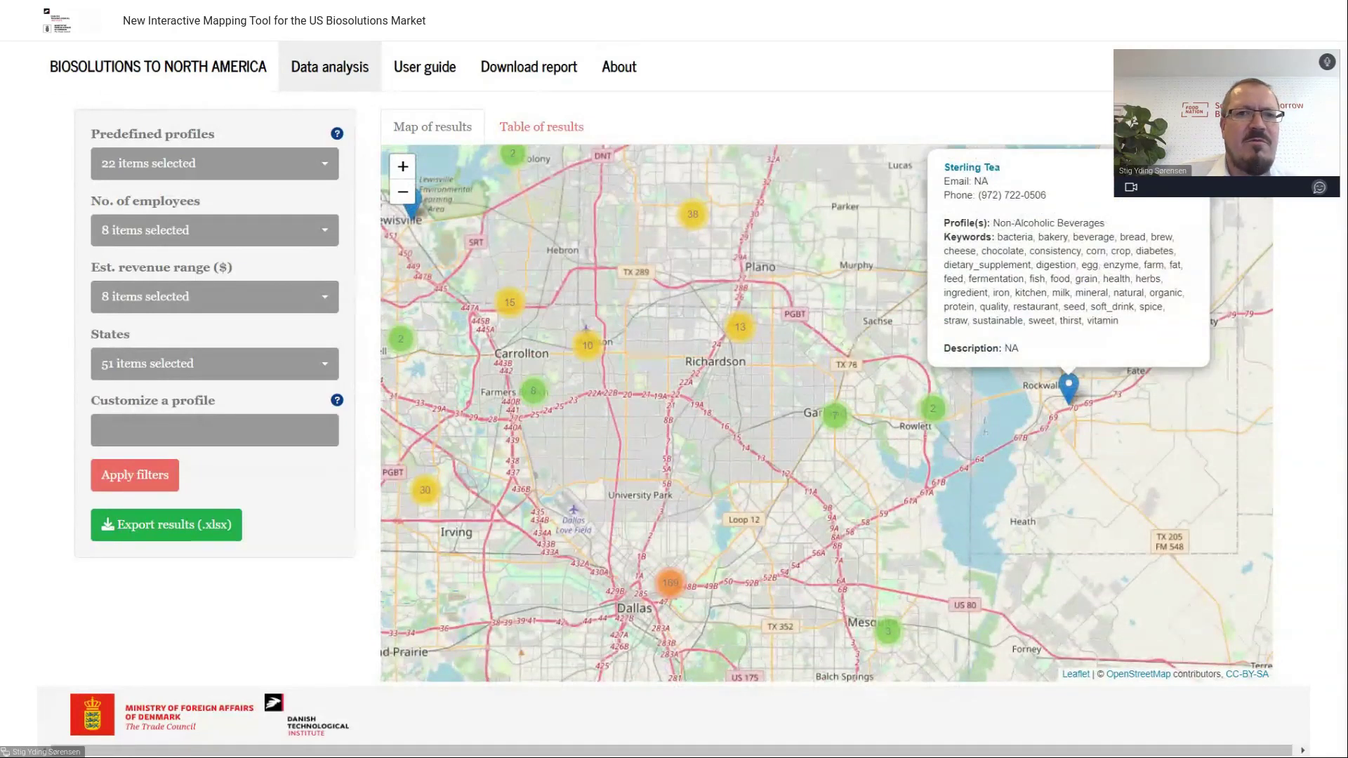
Expand the company cluster near Richardson, north of Dallas, into its individual markers
click(740, 326)
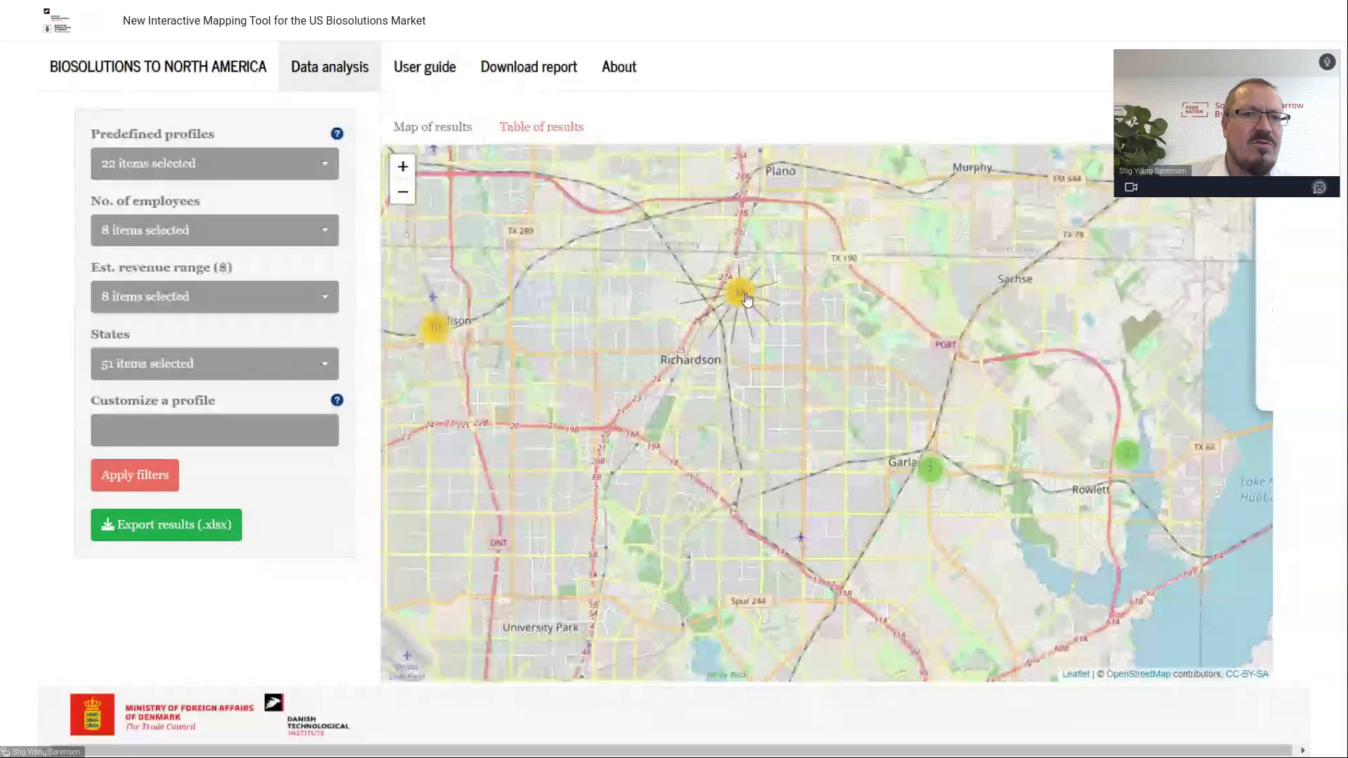
click(745, 300)
click(745, 300)
click(844, 326)
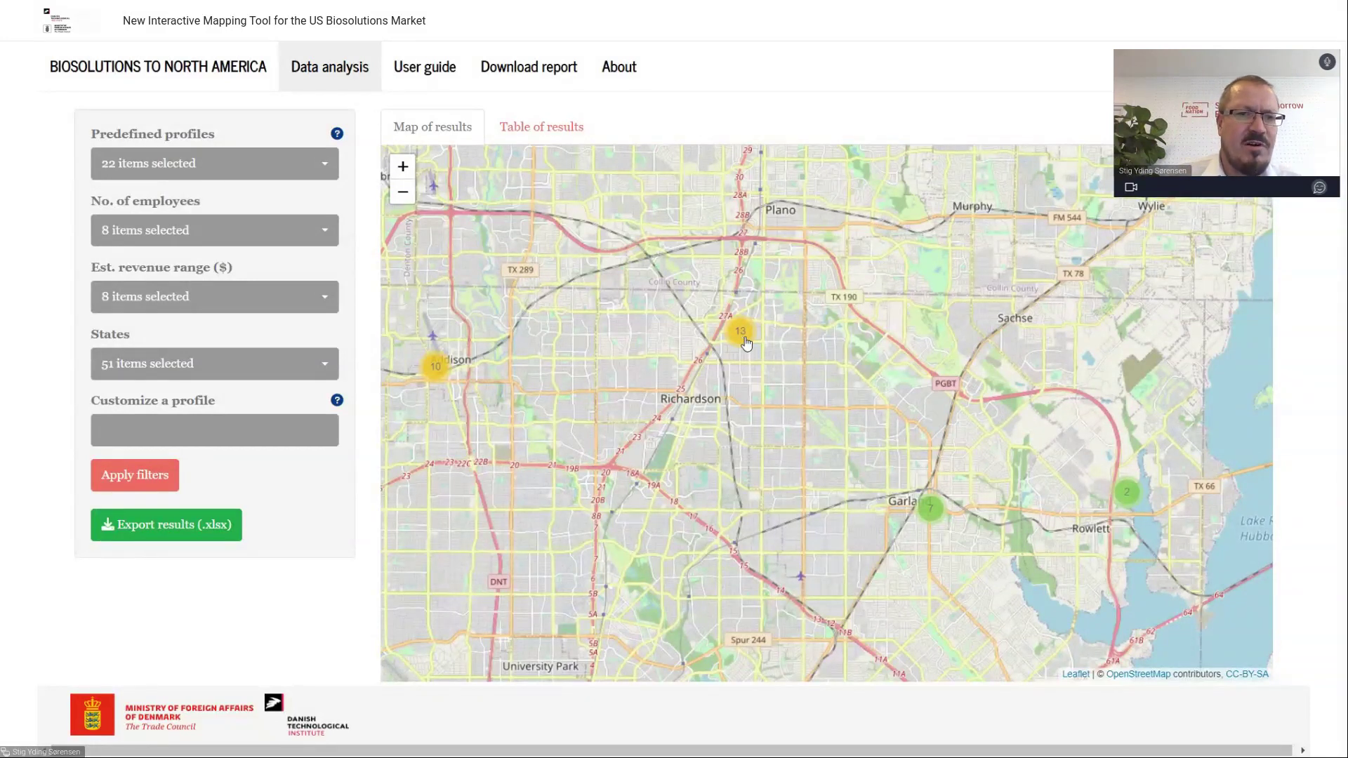
scroll(746, 343, down, 2)
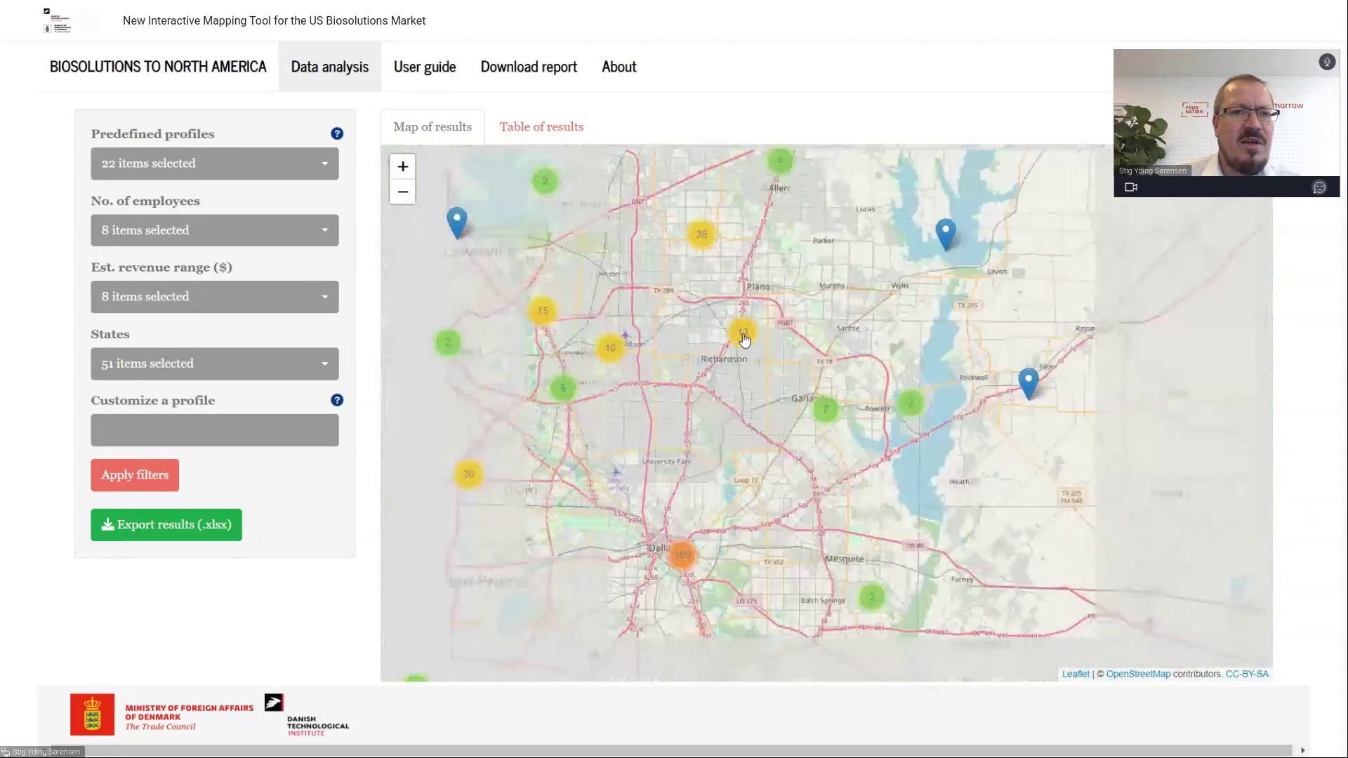
scroll(791, 314, up, 2)
drag(833, 225, 806, 406)
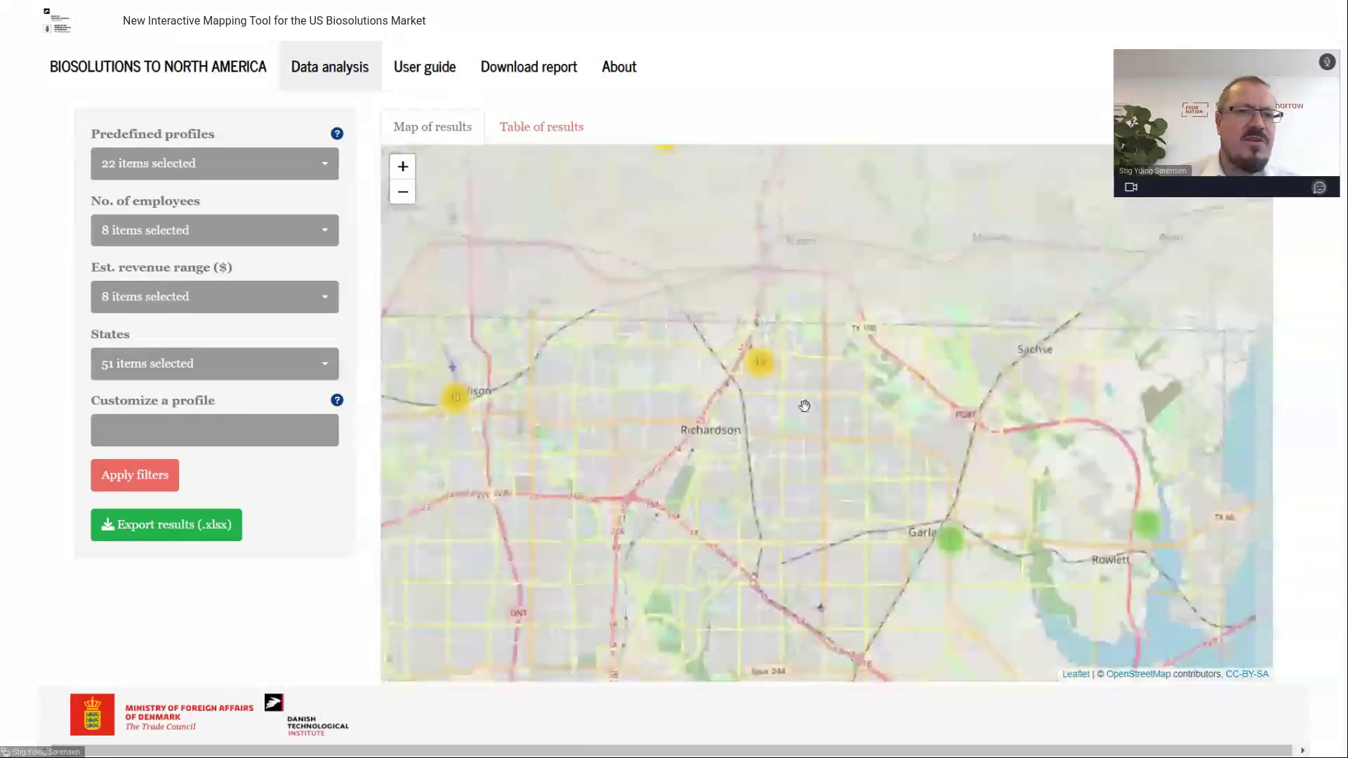
click(760, 363)
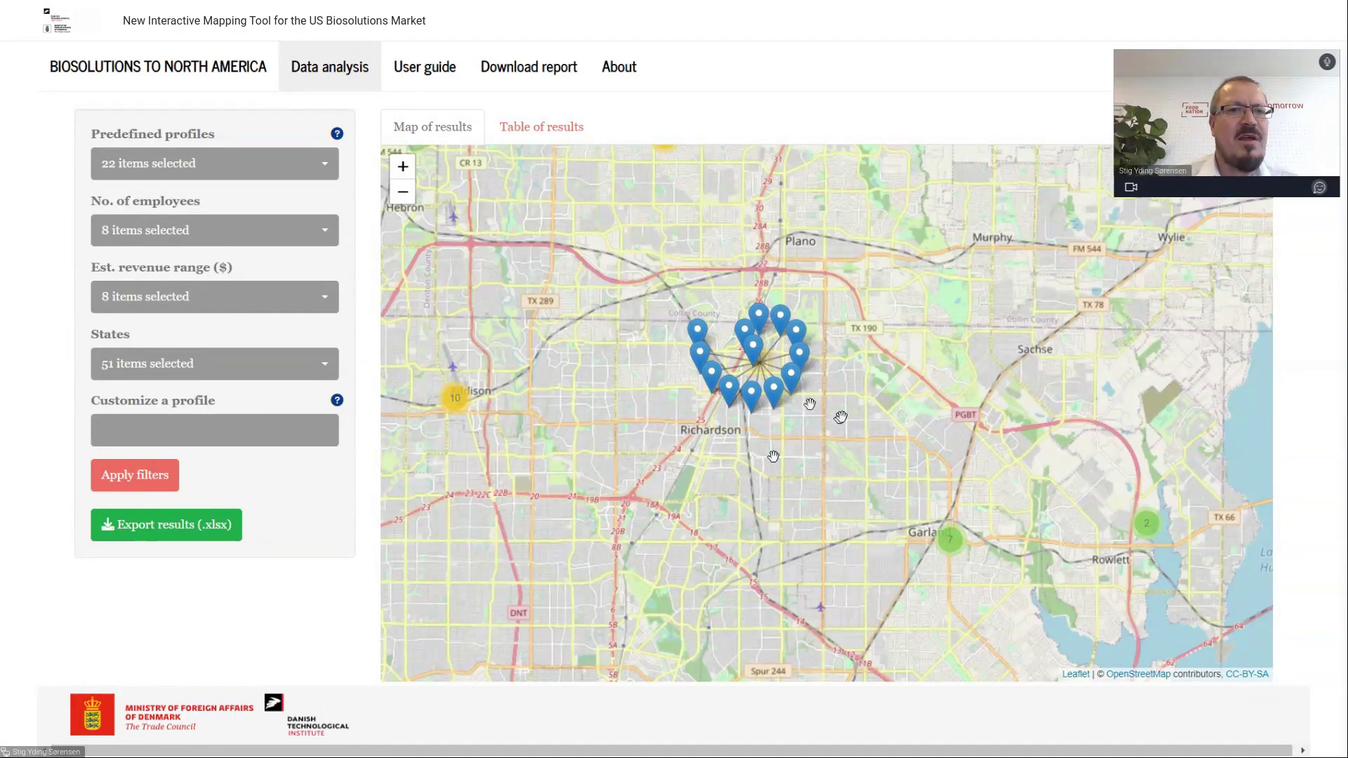
View the Spectrum Soccer company details and its linked website, and return to the results map
click(751, 397)
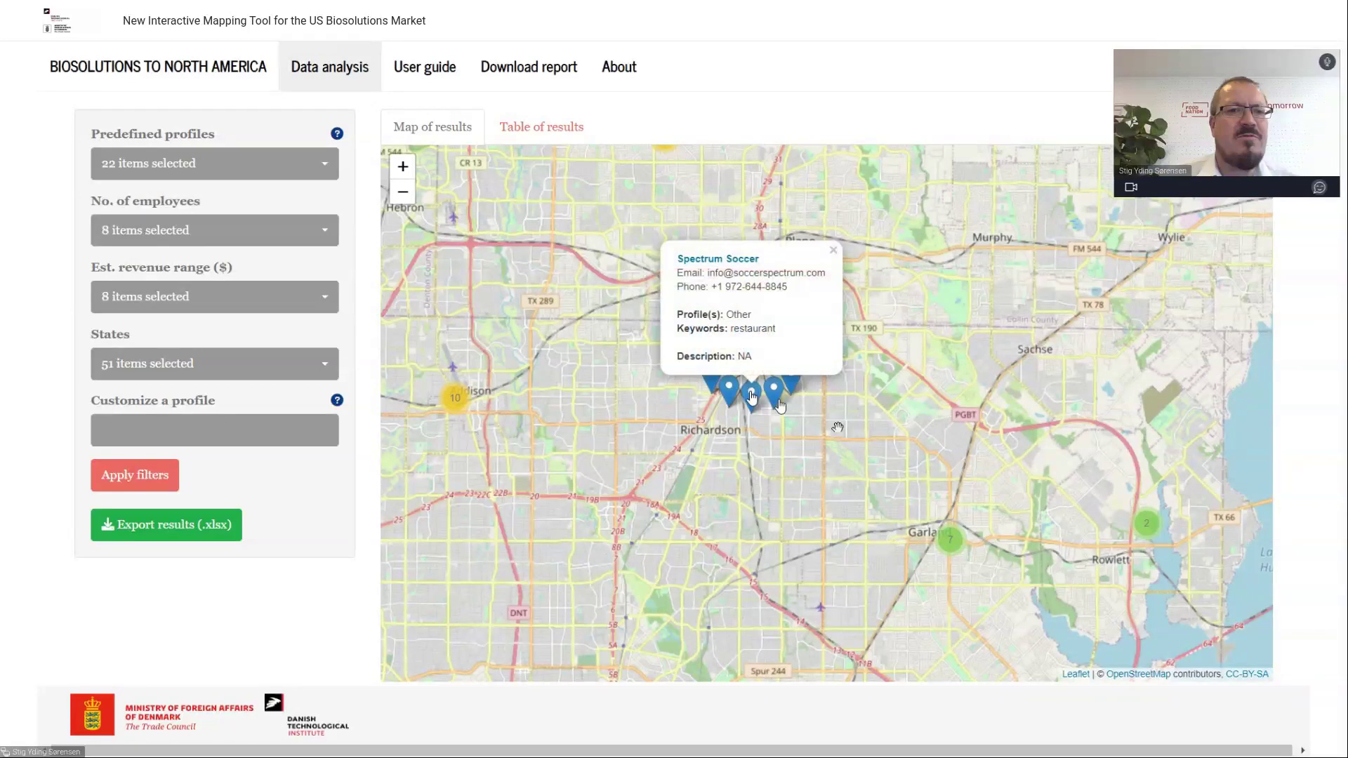
click(723, 260)
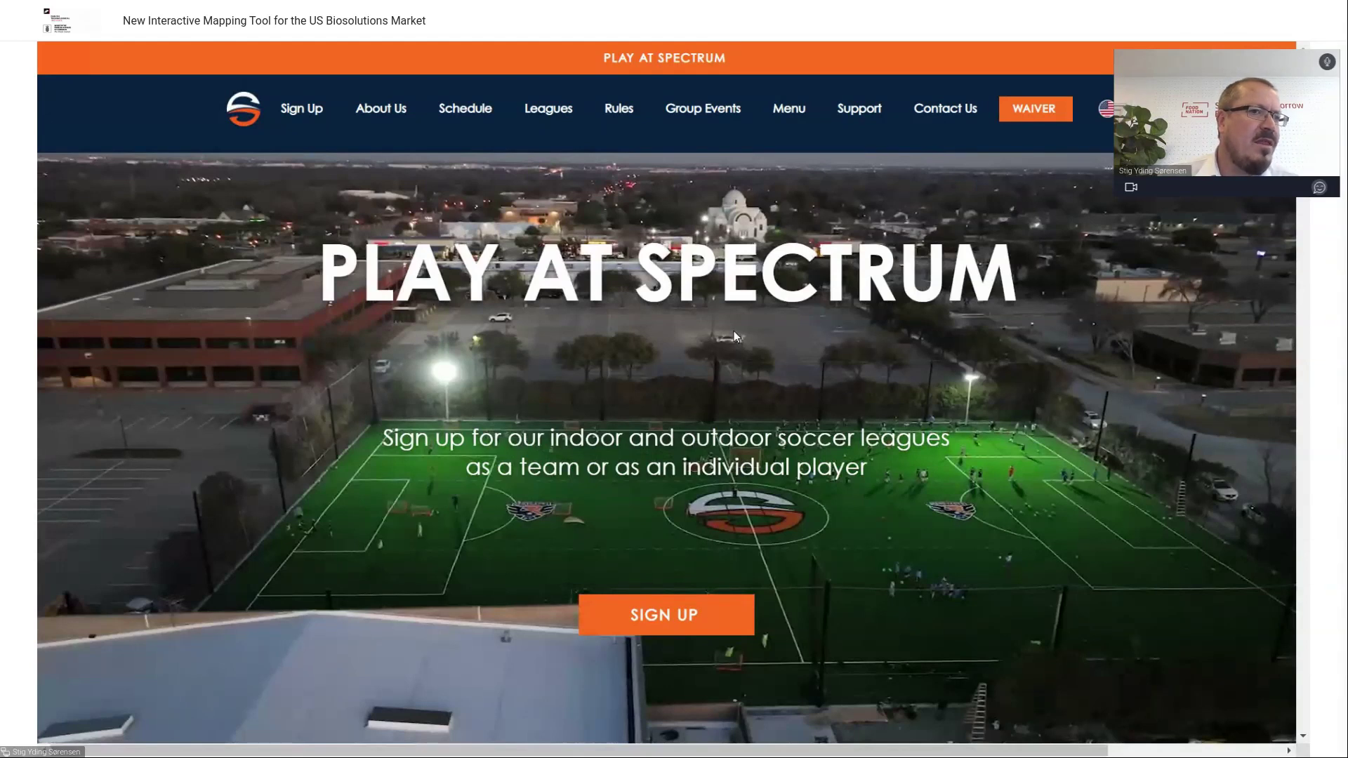
key(ctrl+w)
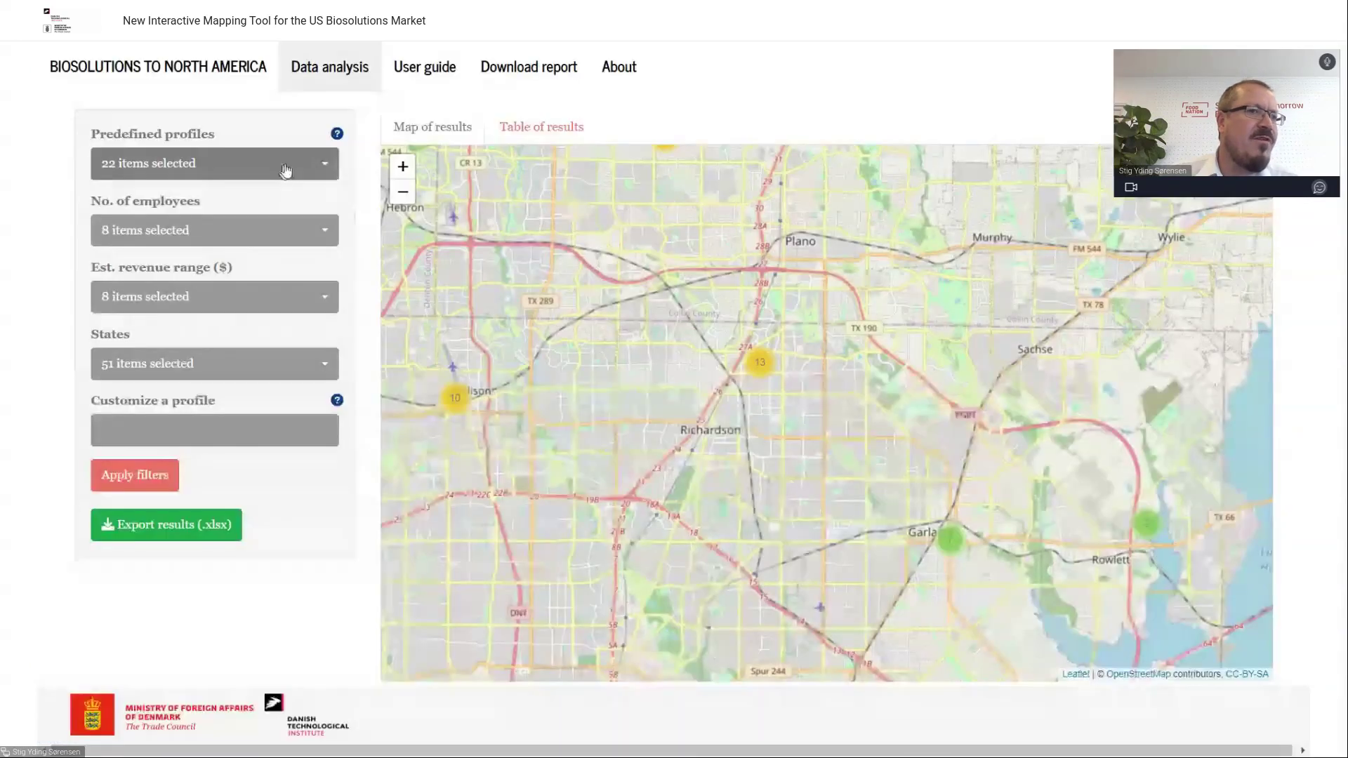
Read the explanation of predefined profiles, and filter the map to the Breweries profile only
click(336, 134)
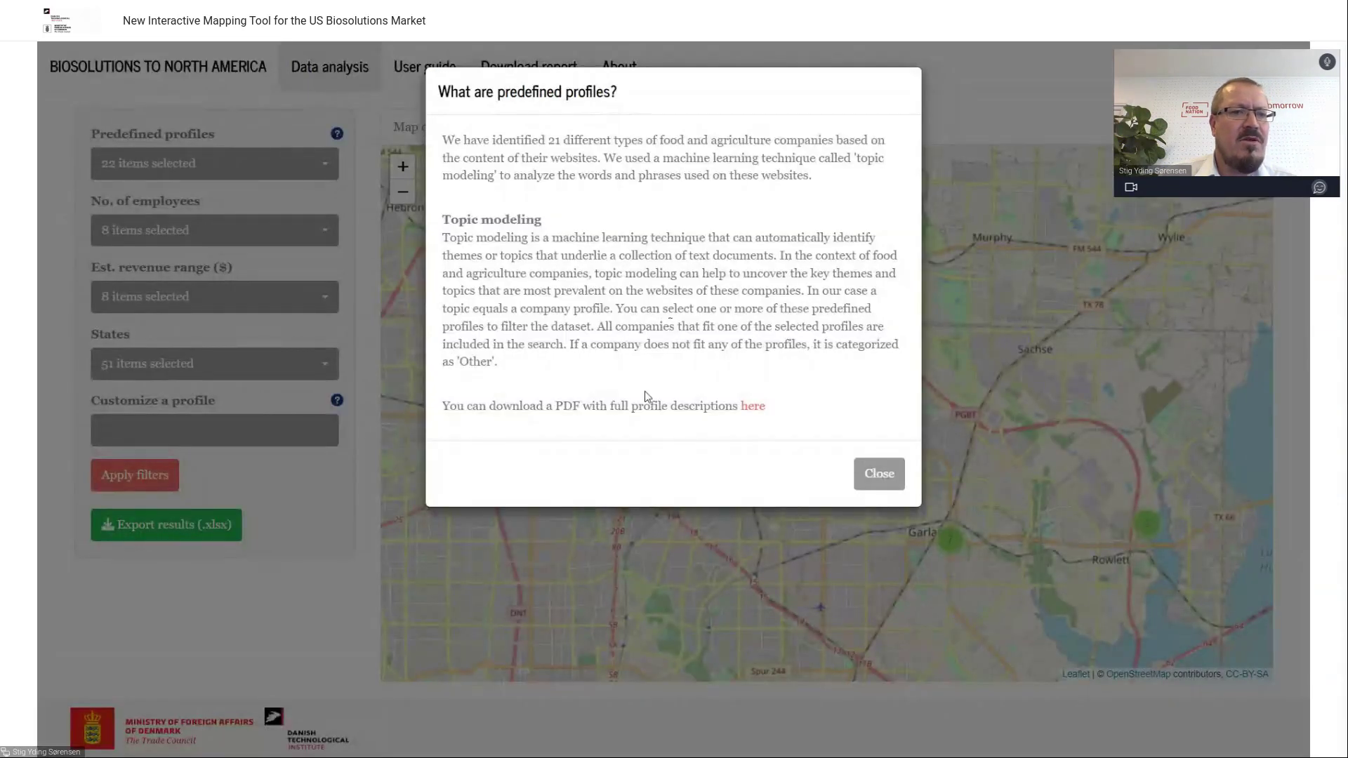
click(878, 473)
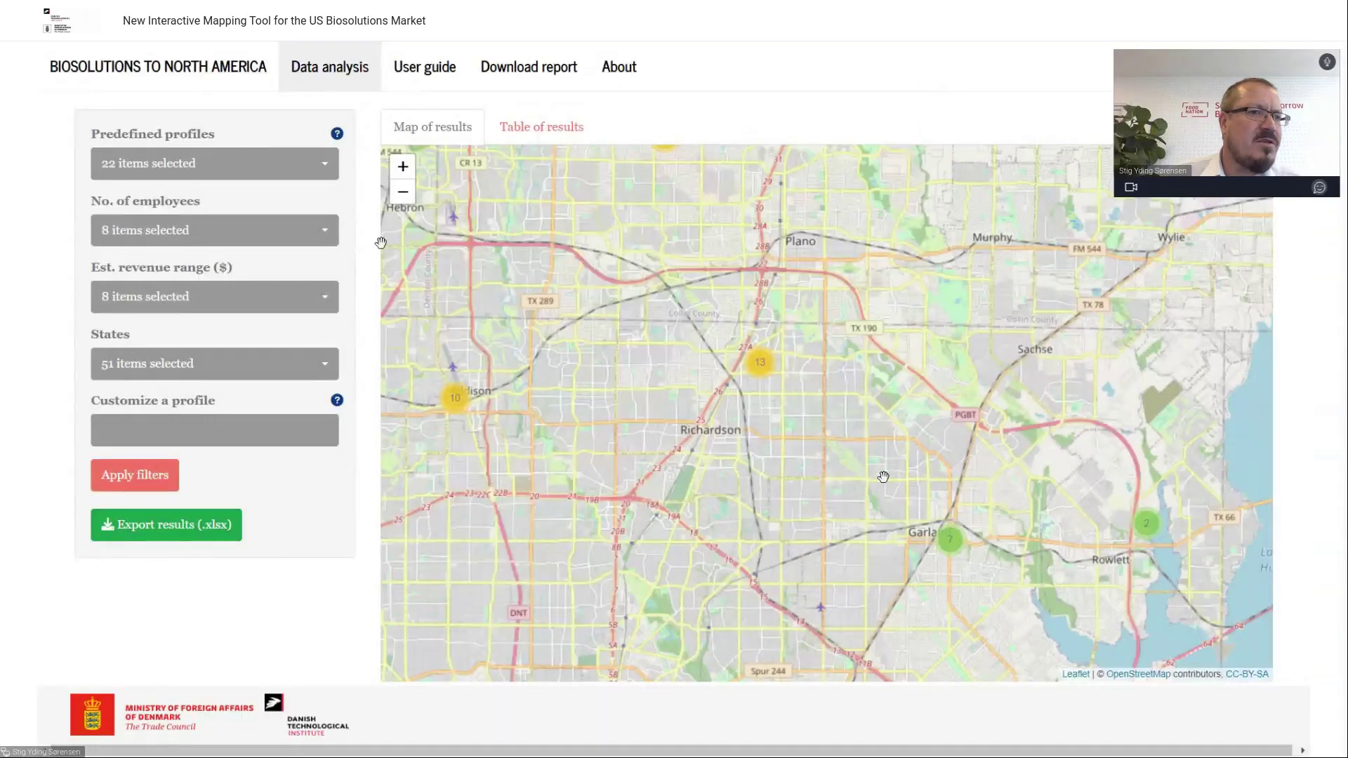
click(328, 176)
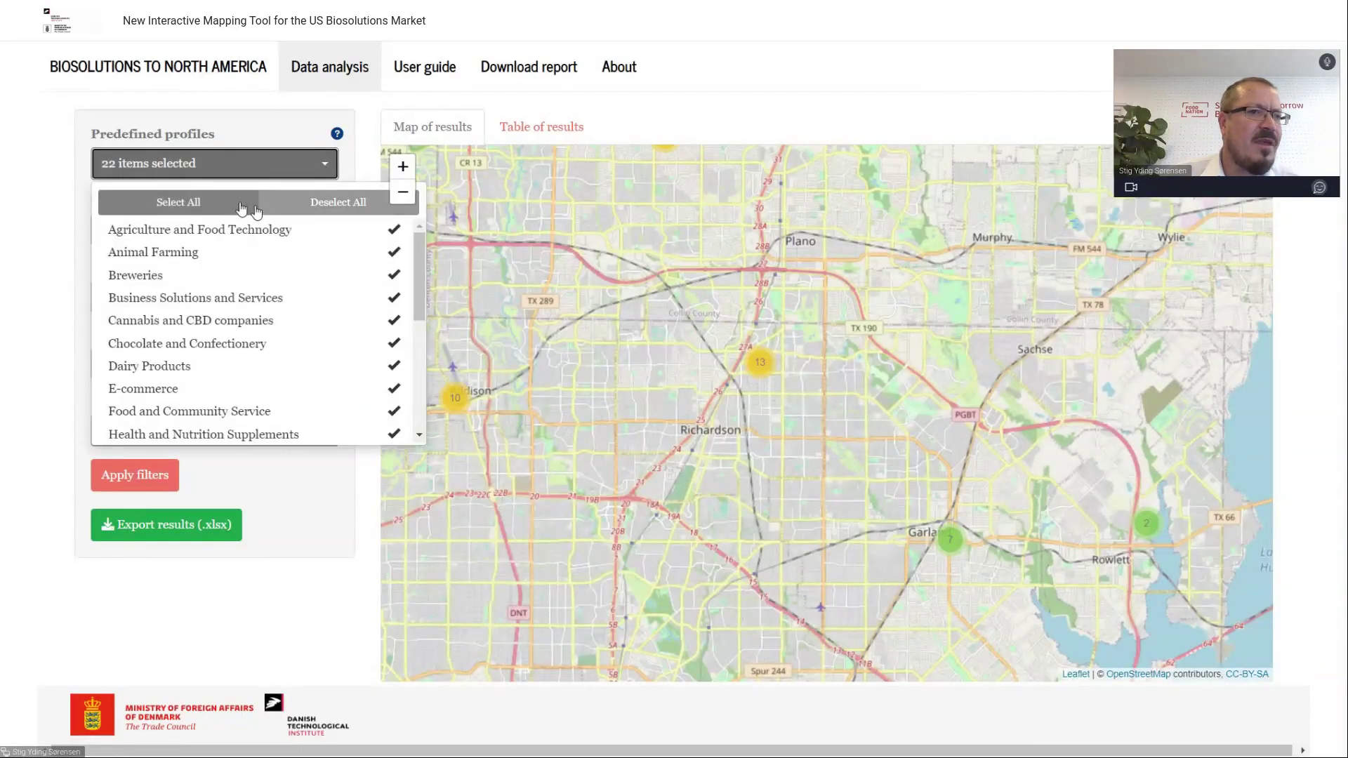
click(329, 202)
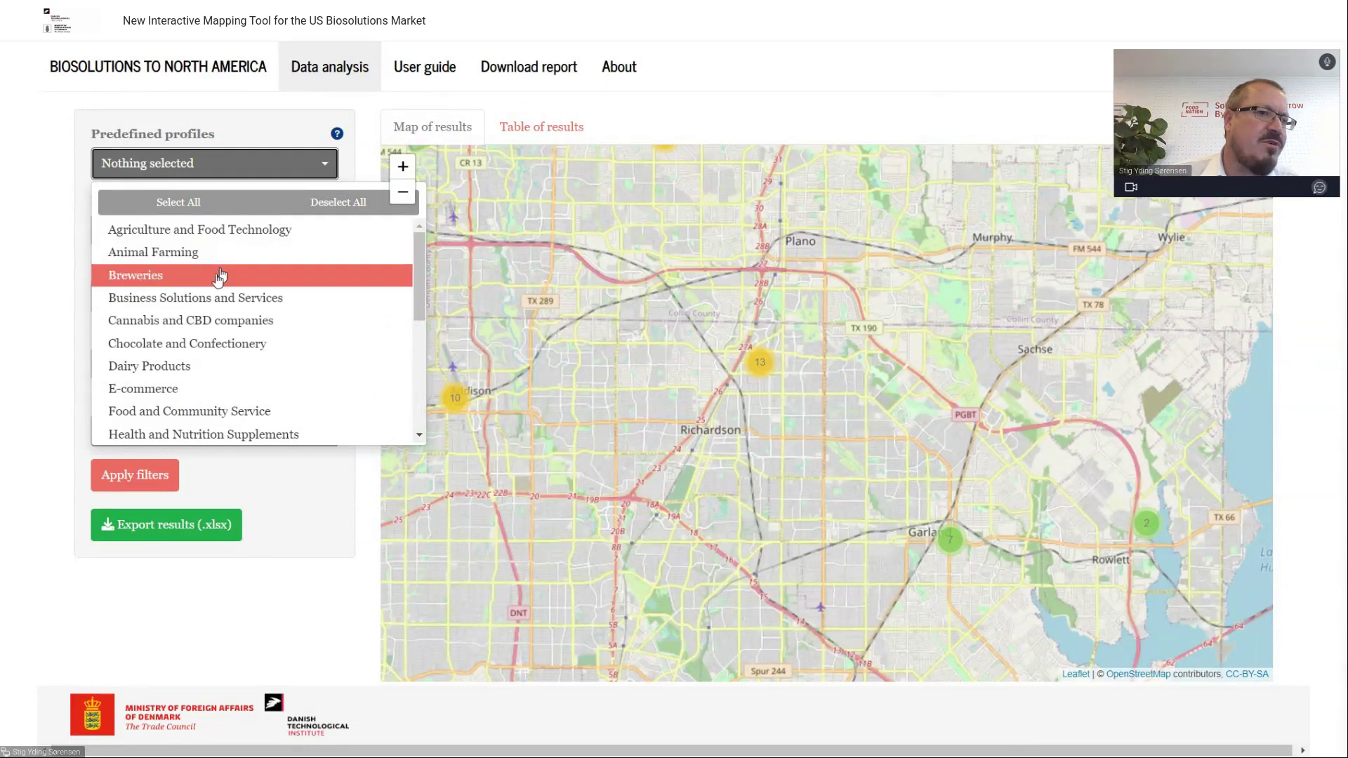
click(217, 278)
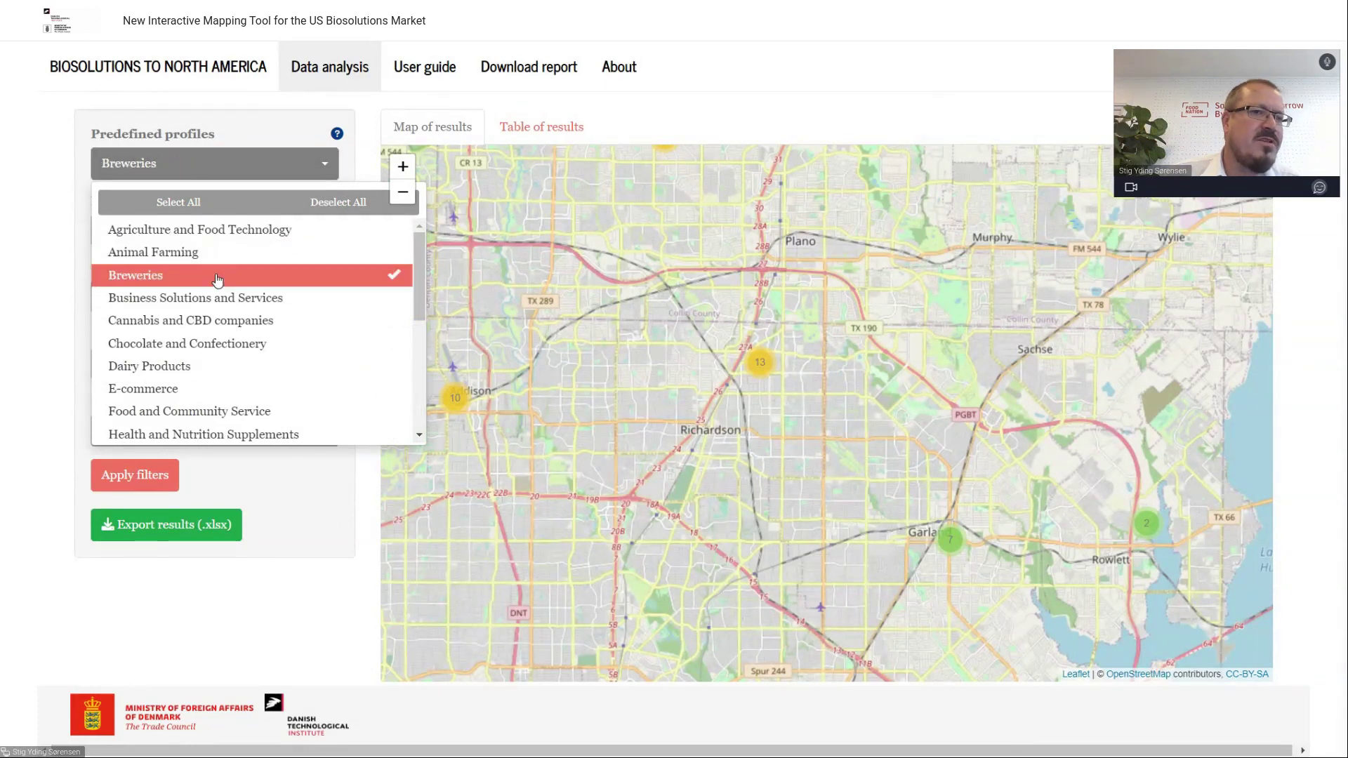
click(534, 269)
scroll(784, 431, down, 2)
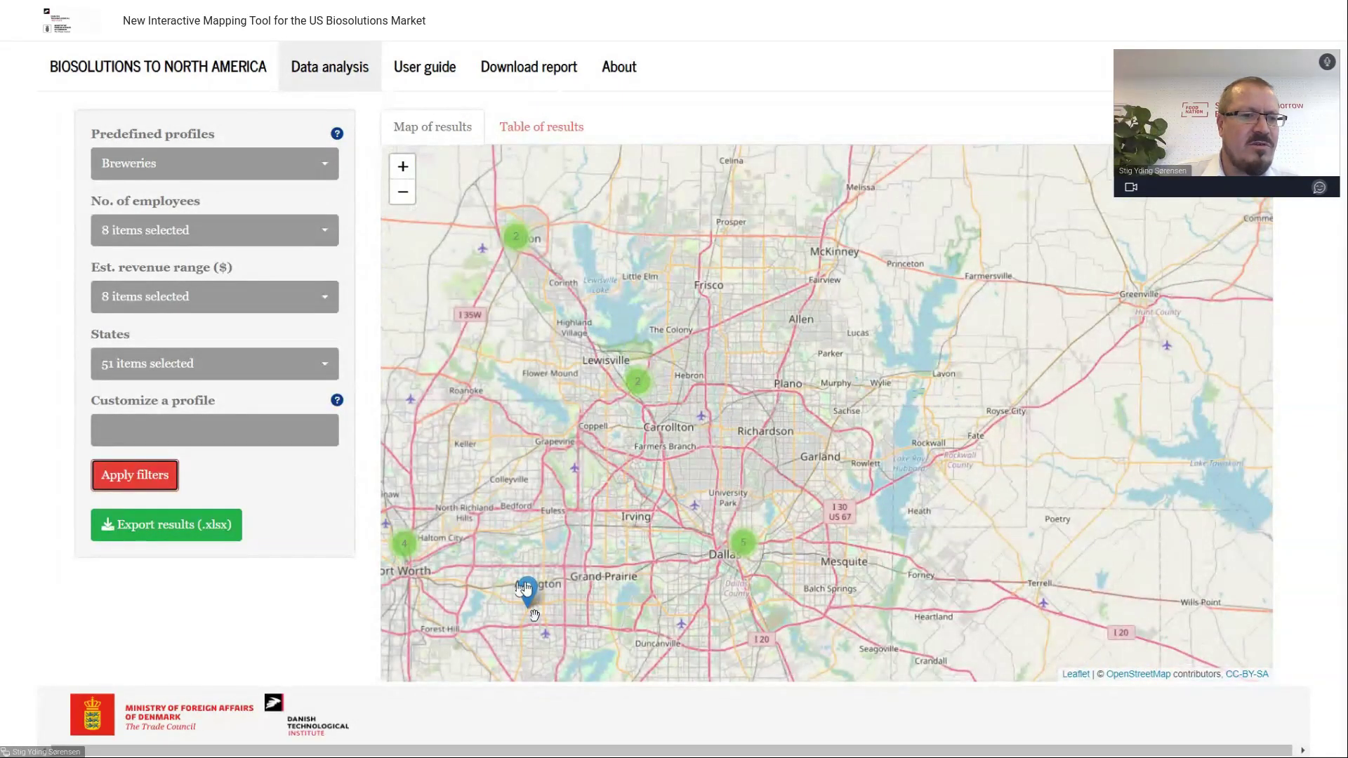
View the details of the brewery in Arlington and examine how the breweries are distributed across the United States
click(525, 590)
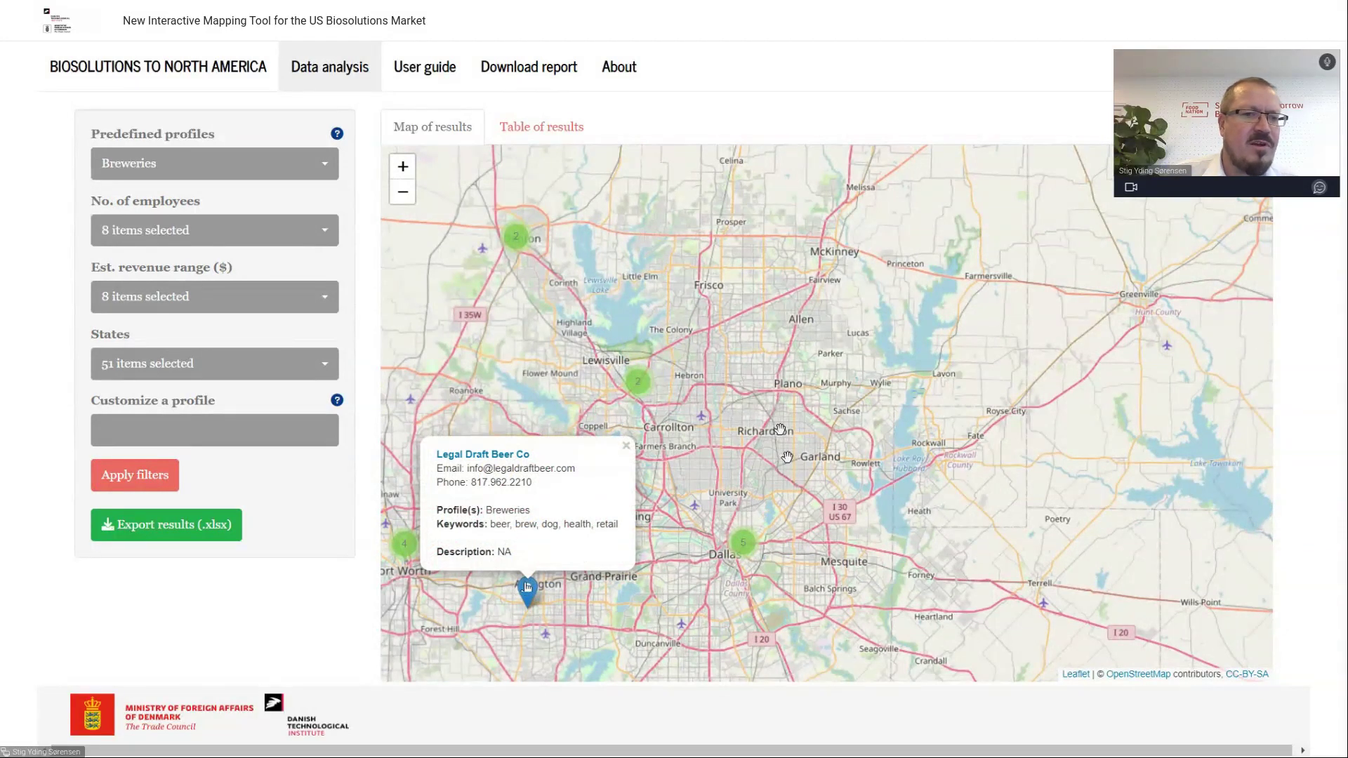
scroll(780, 449, down, 1)
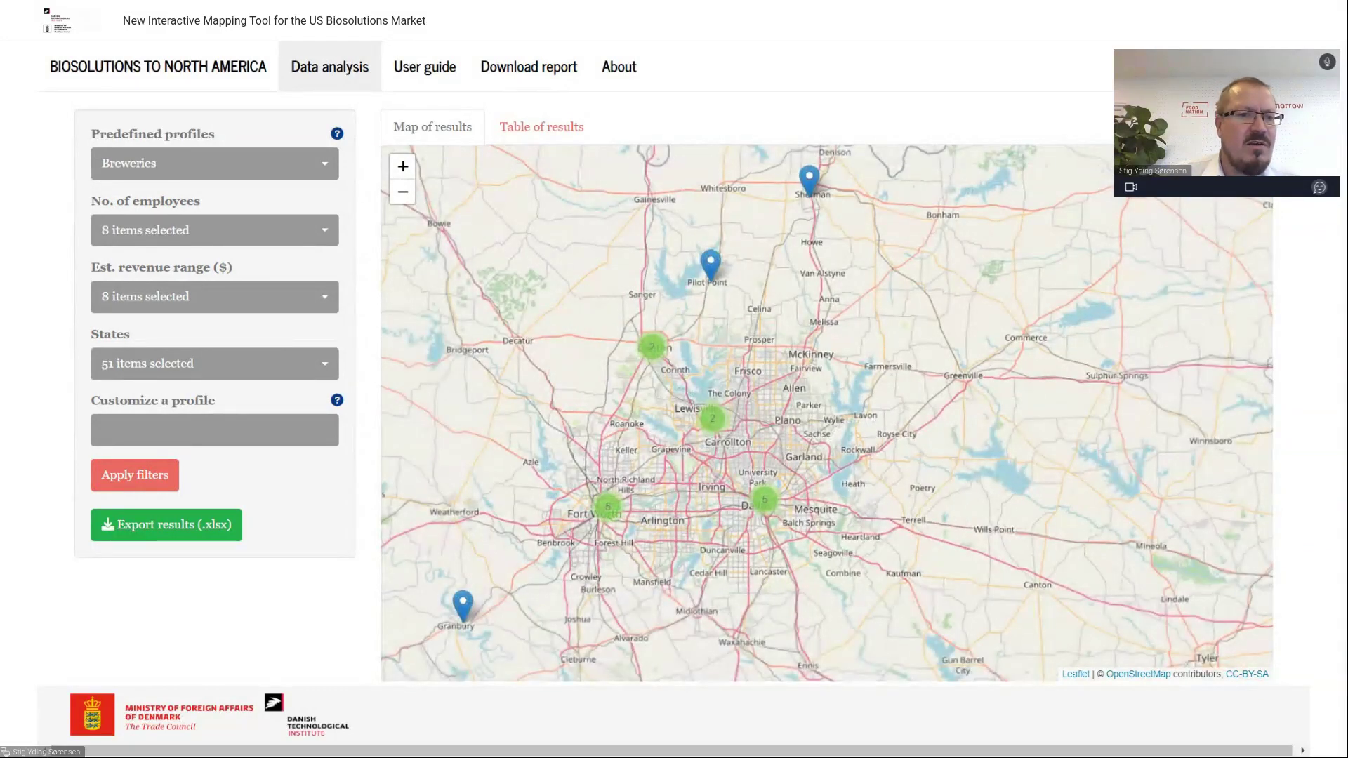
scroll(865, 361, down, 1)
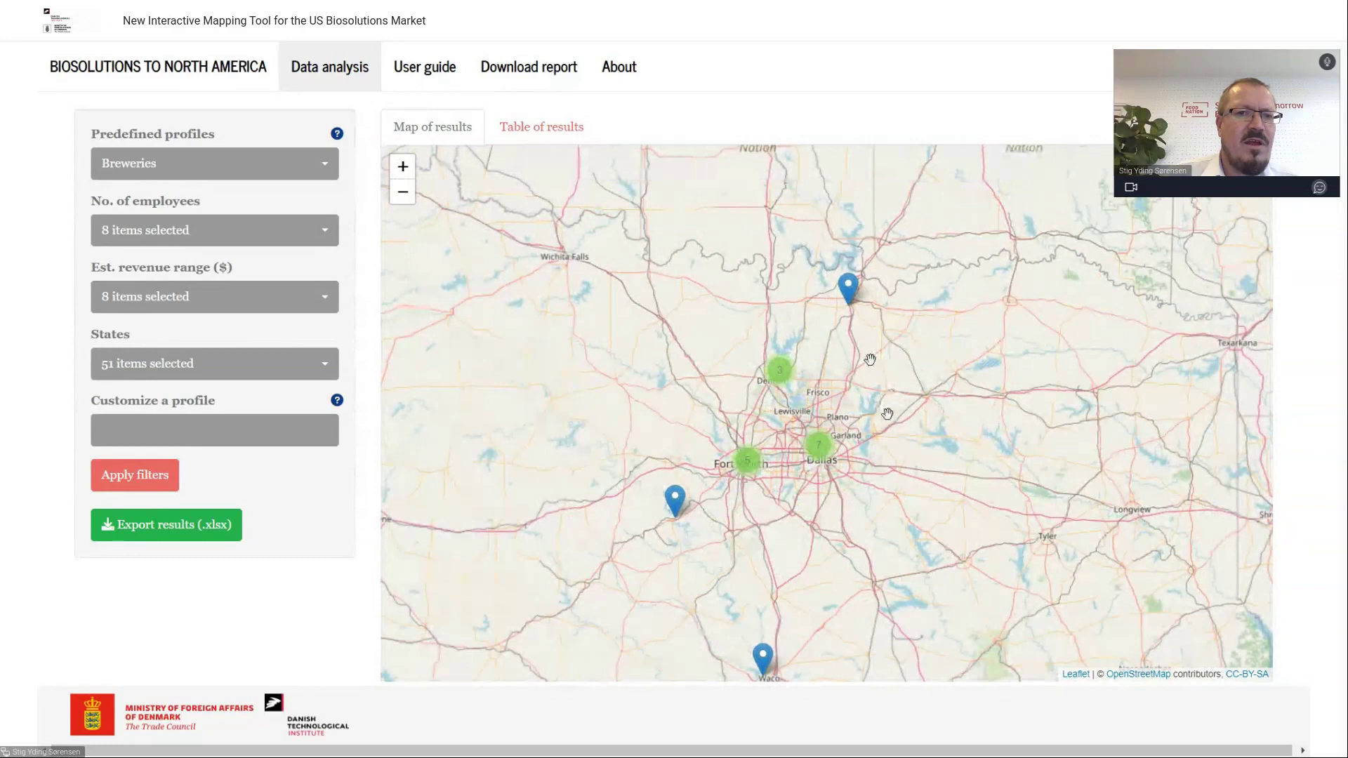
scroll(866, 361, down, 1)
scroll(865, 360, down, 3)
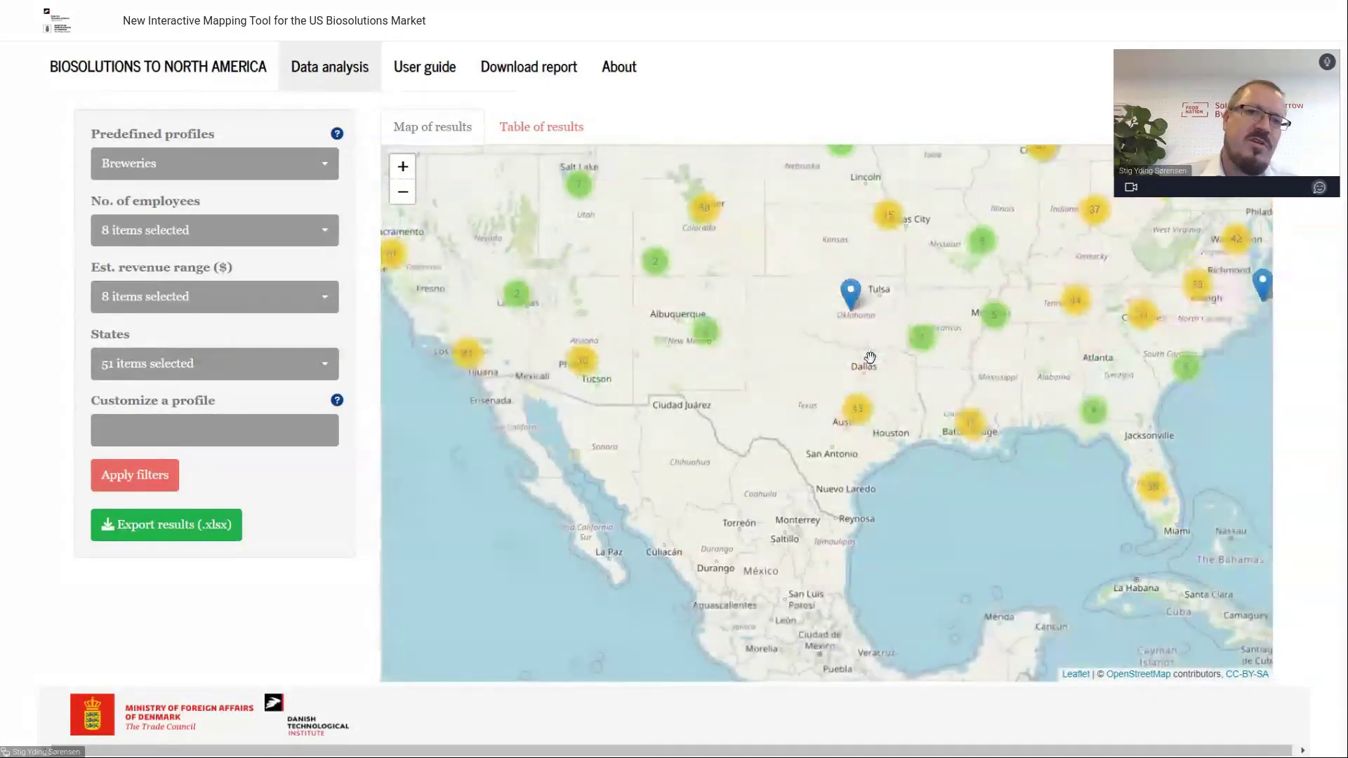
Remove Breweries from the predefined profiles selection so that no predefined profile is chosen
click(287, 171)
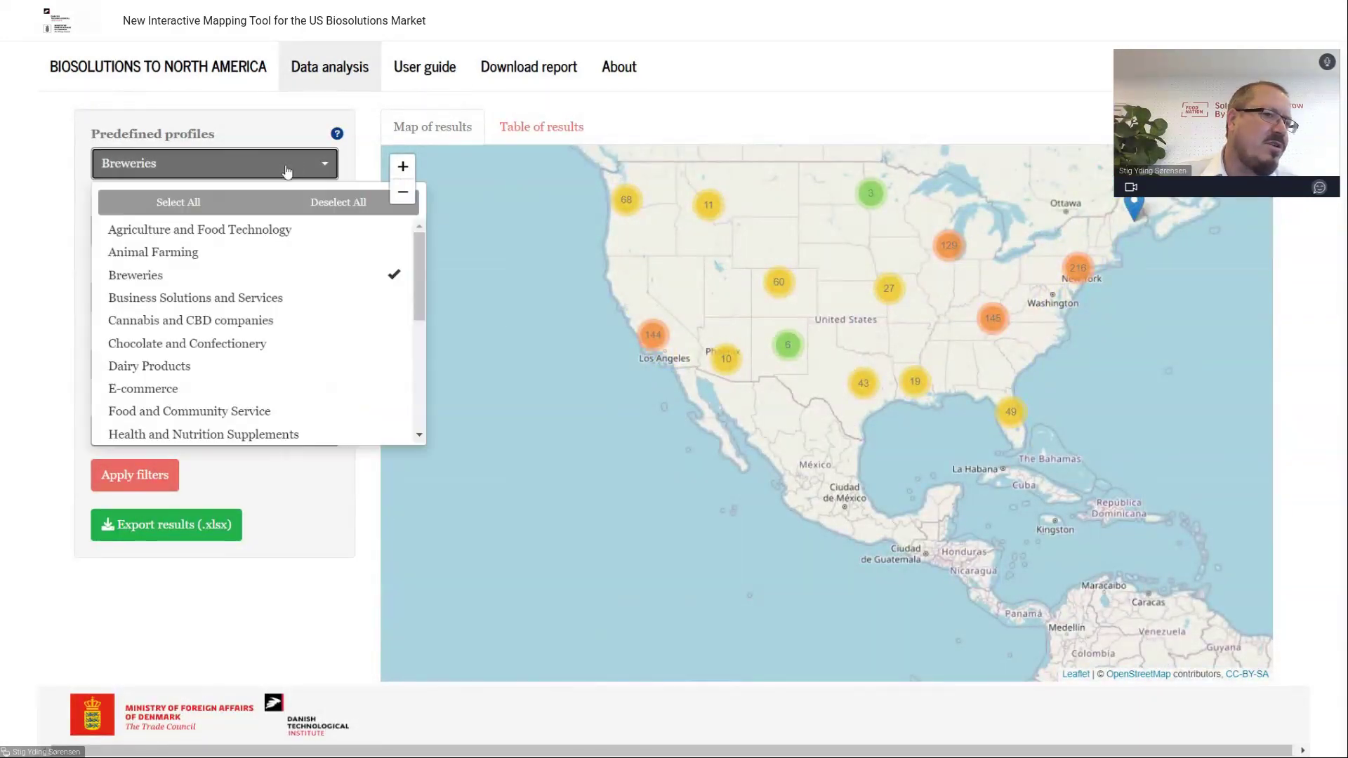
click(273, 276)
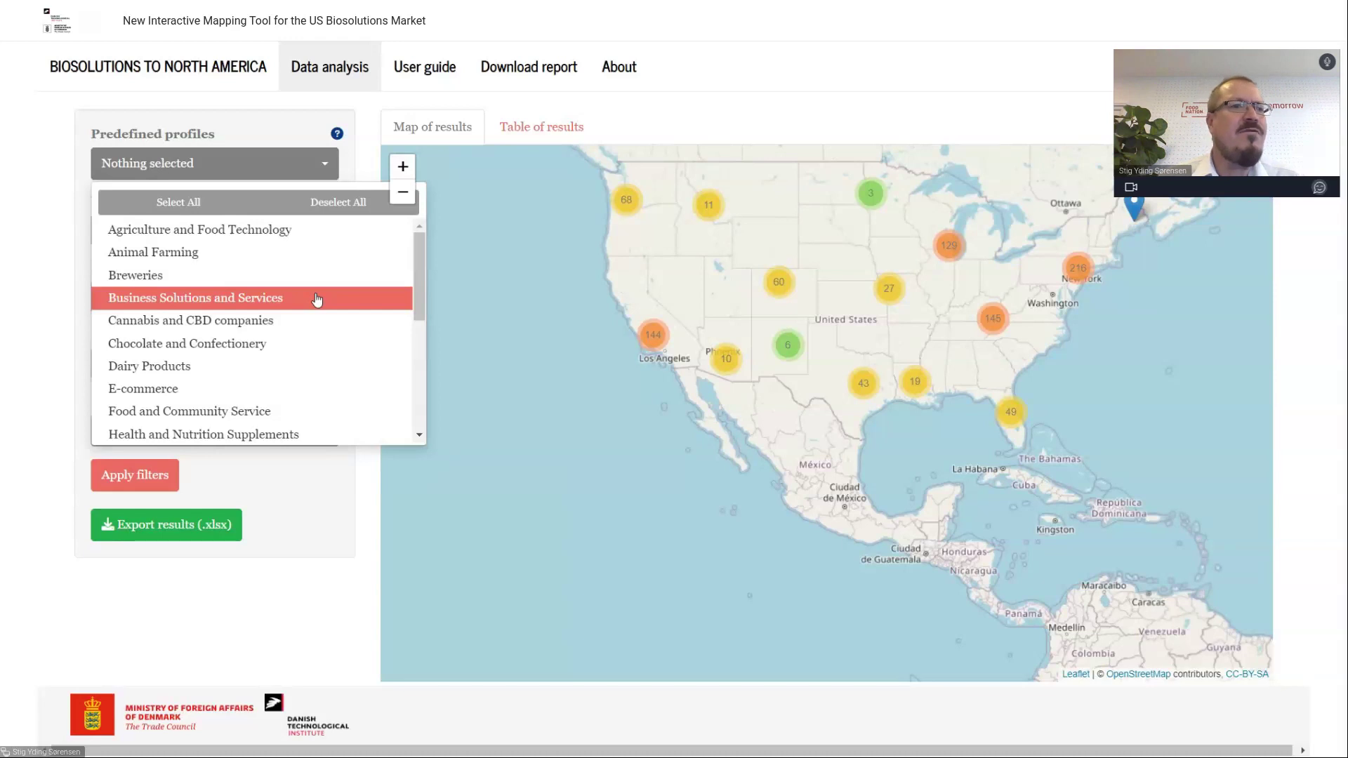
click(486, 279)
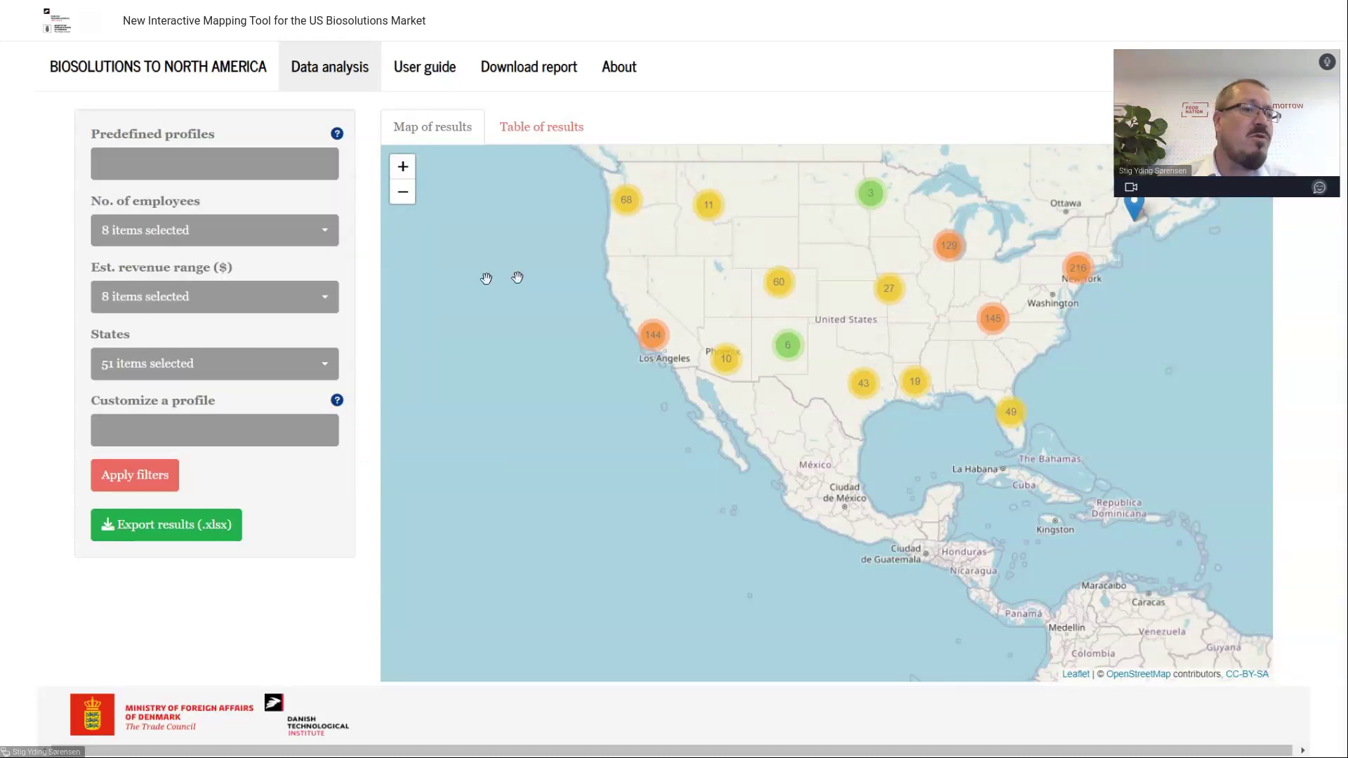
Build a custom profile from the keywords agriculture, almond and bacteria, and apply the filters
click(312, 426)
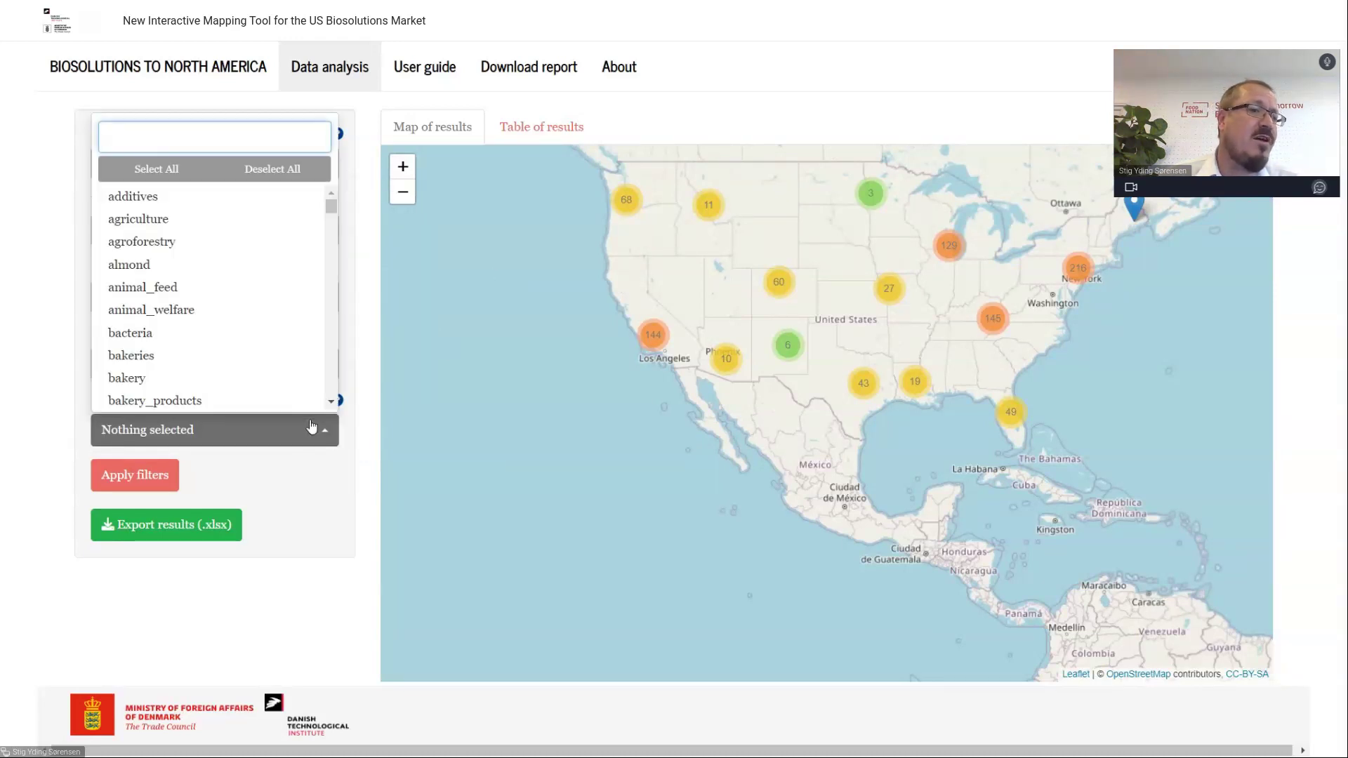
click(224, 267)
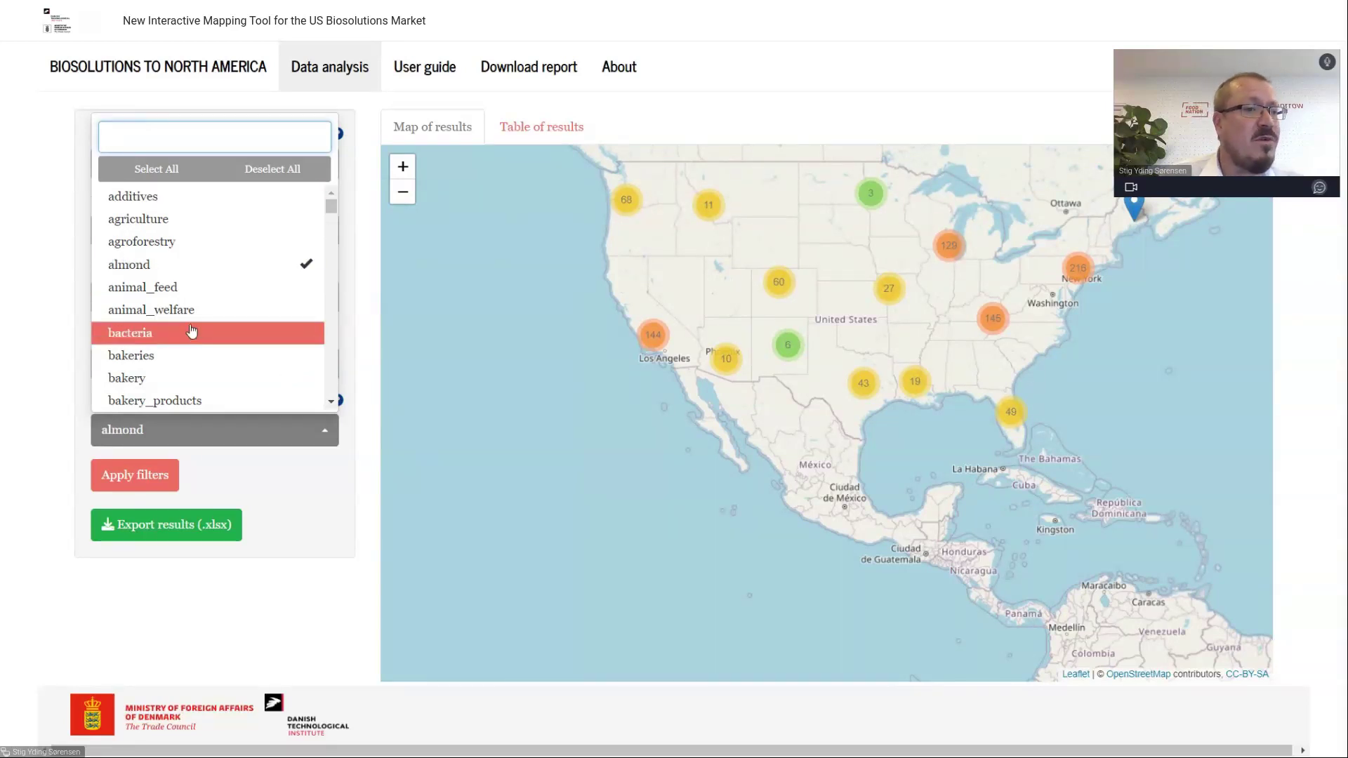
click(181, 229)
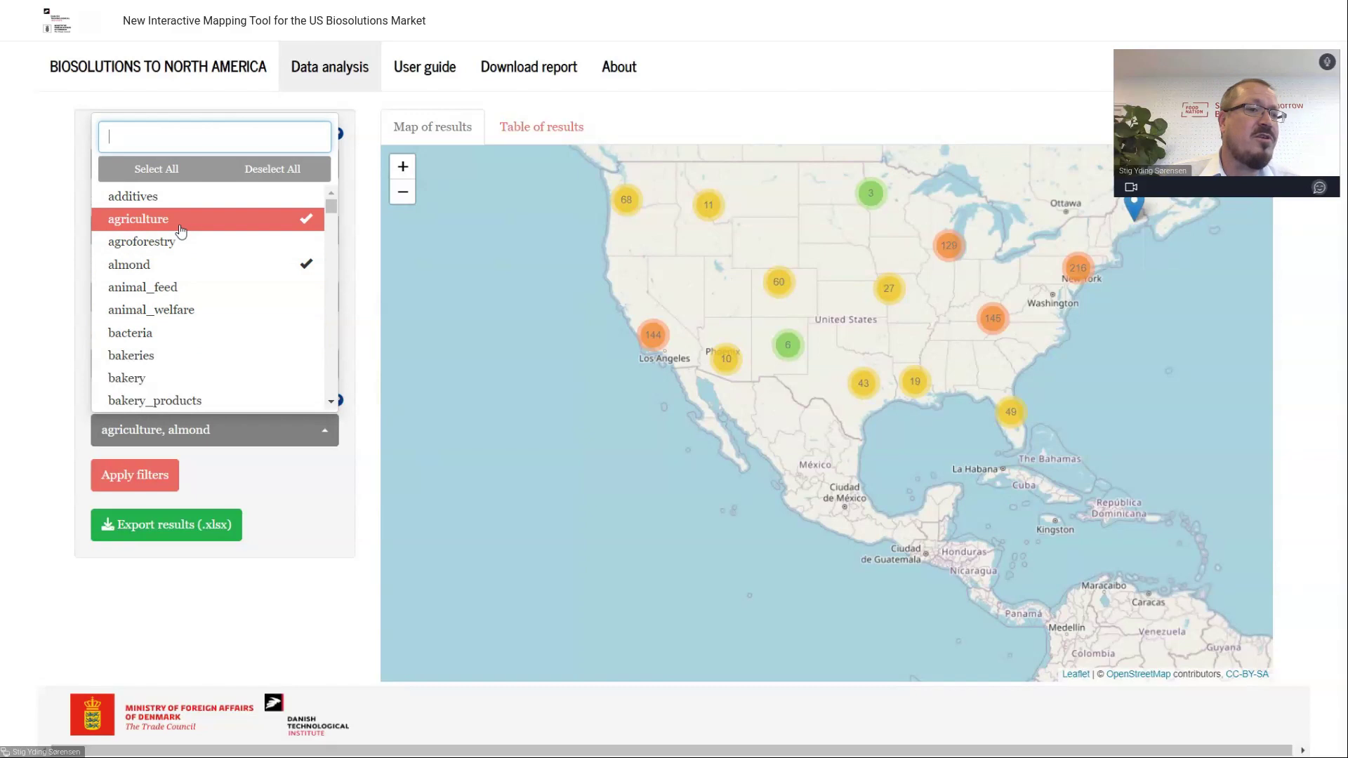
click(169, 333)
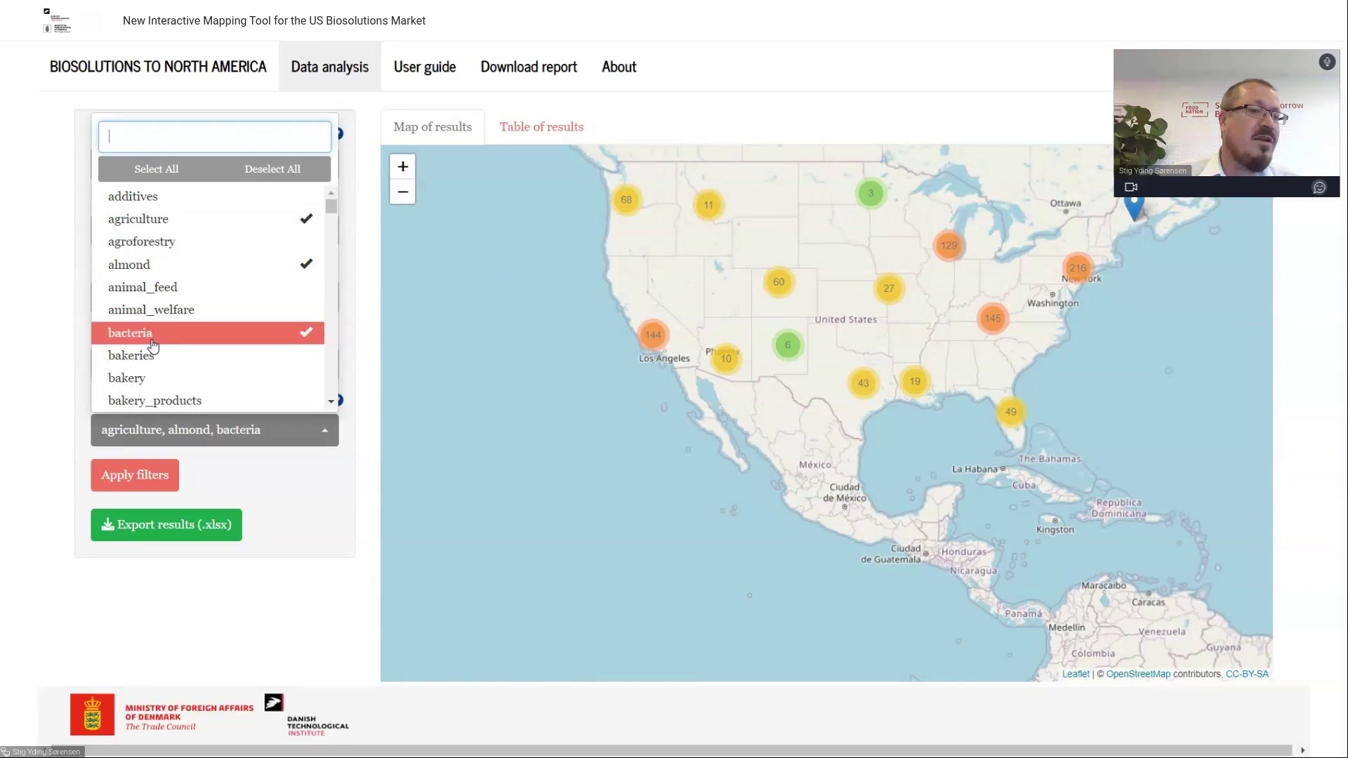
click(142, 482)
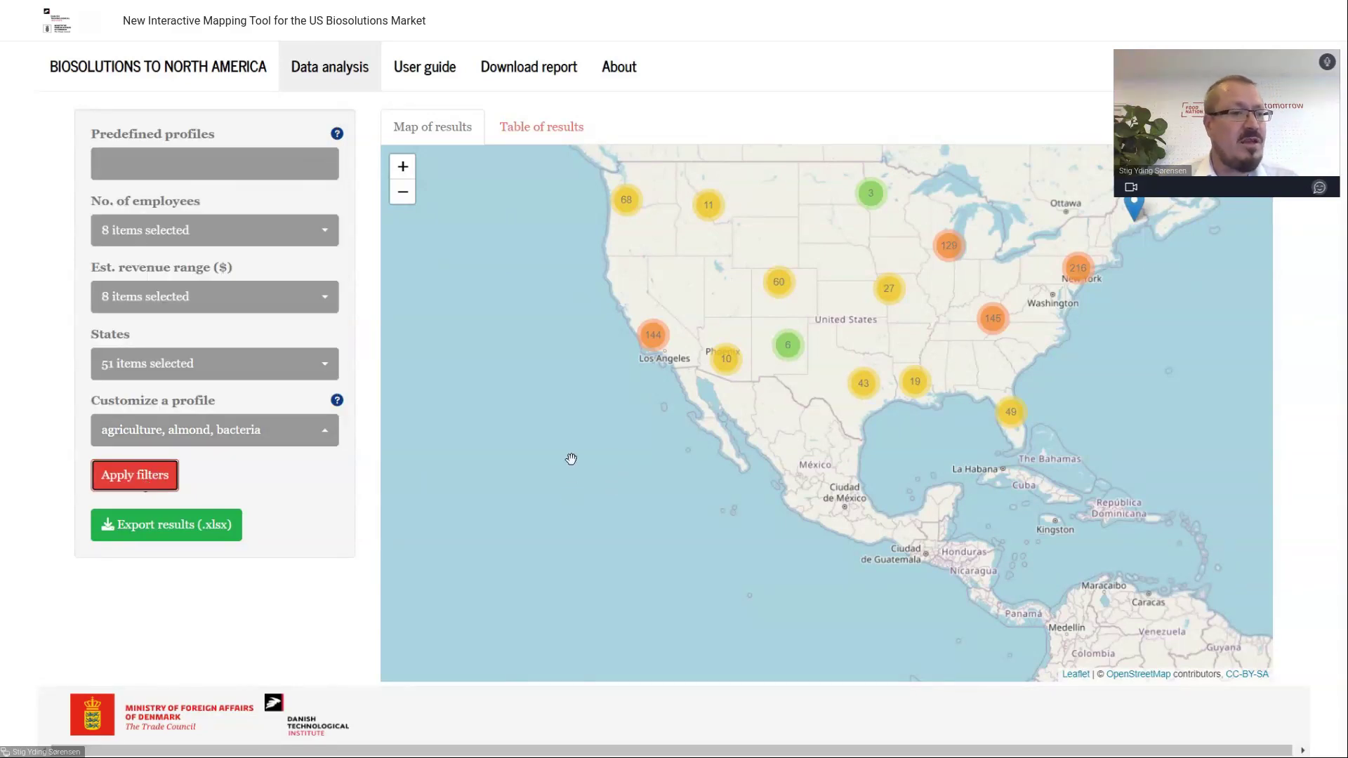
Select all predefined profiles again for the filter
scroll(716, 460, up, 1)
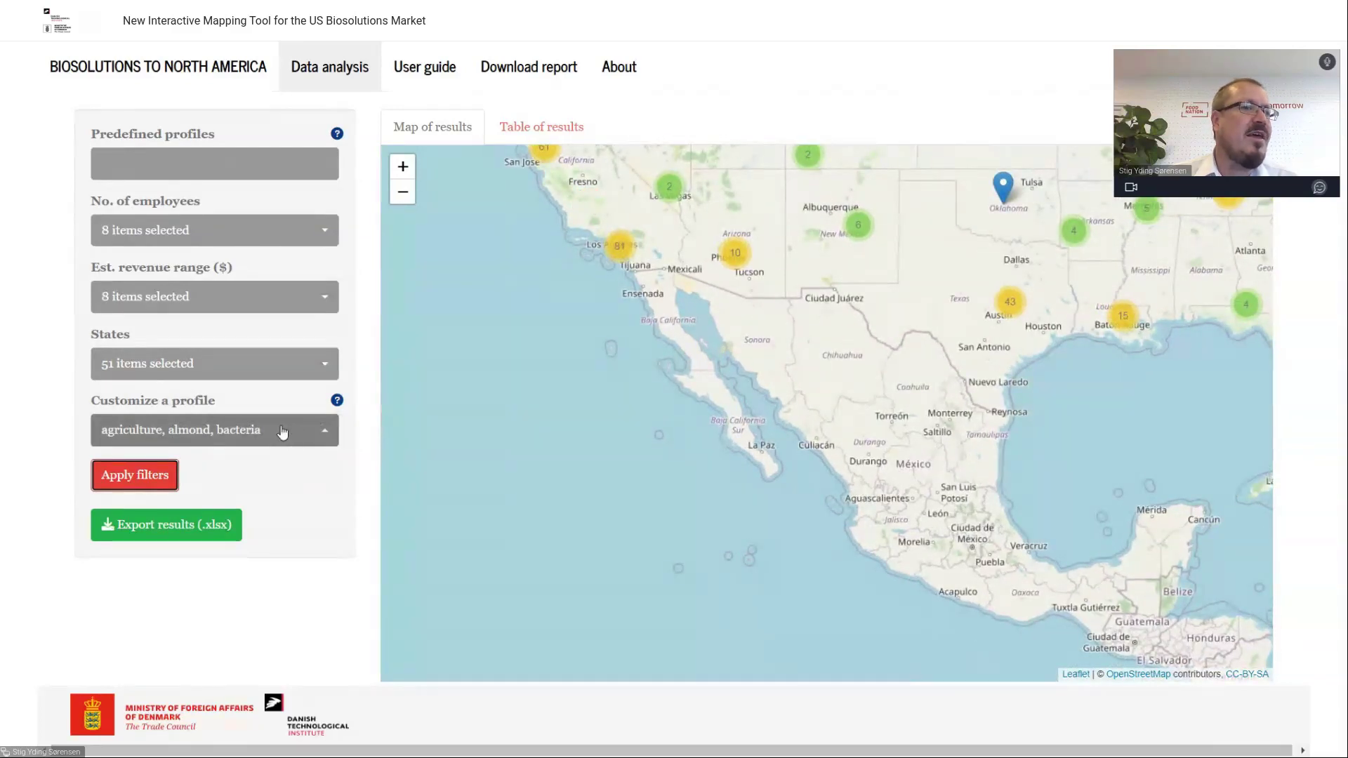
click(308, 179)
click(199, 202)
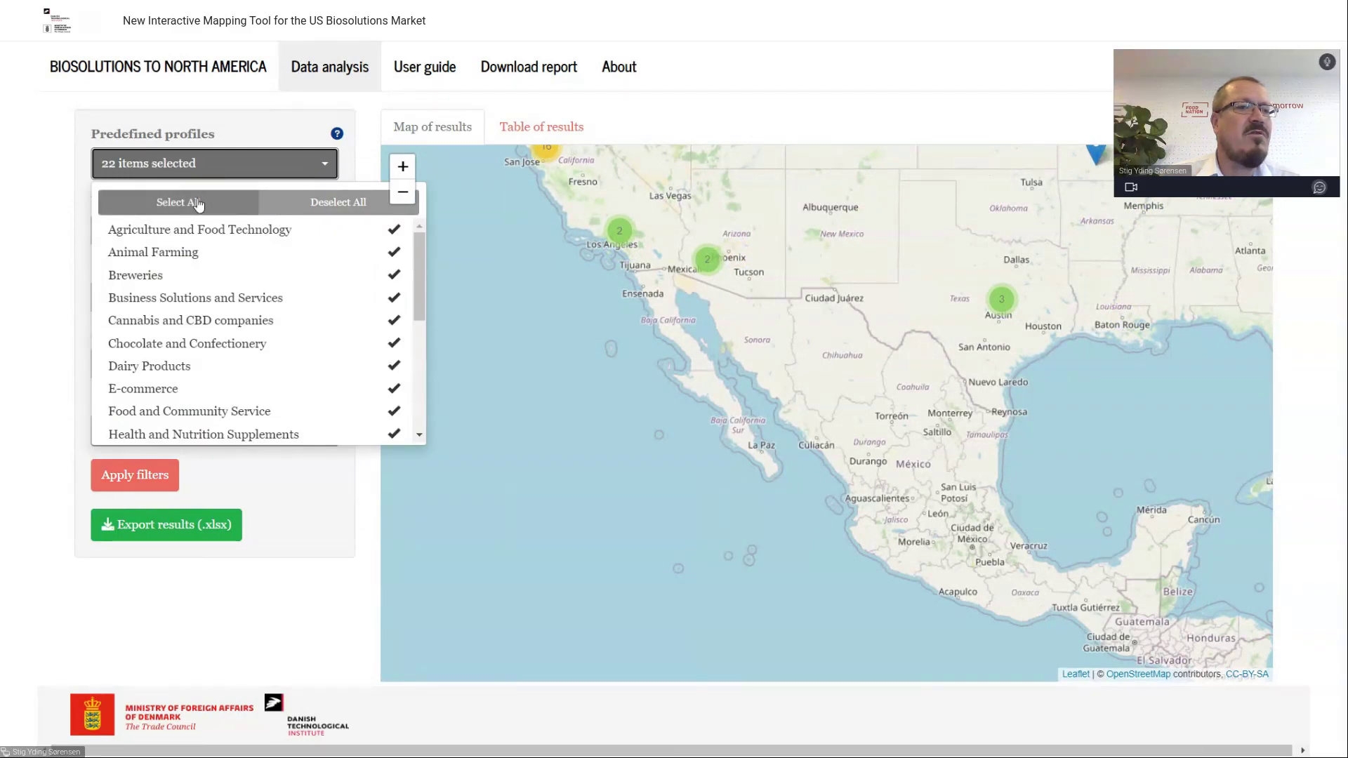
click(472, 253)
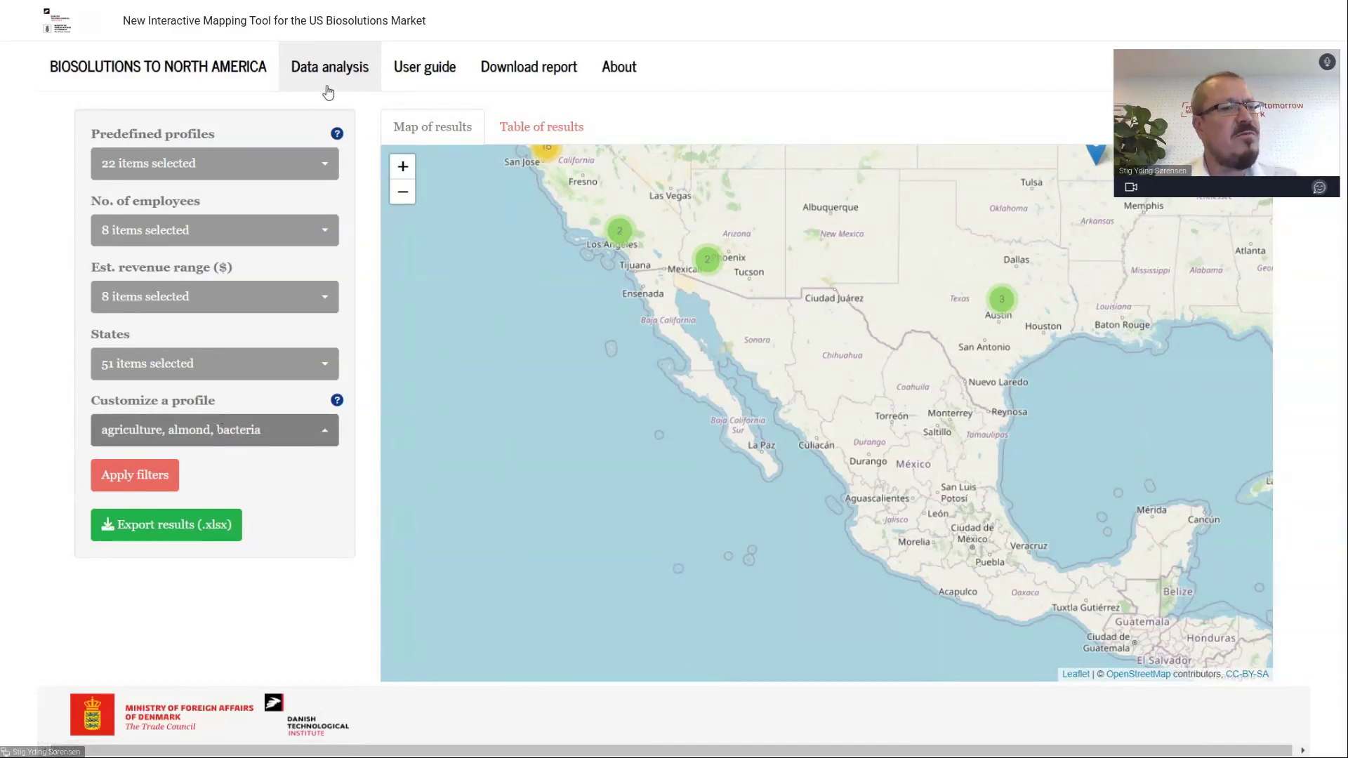
Restrict the states to Arizona only, apply the filters and view the results around Phoenix on the map
click(260, 364)
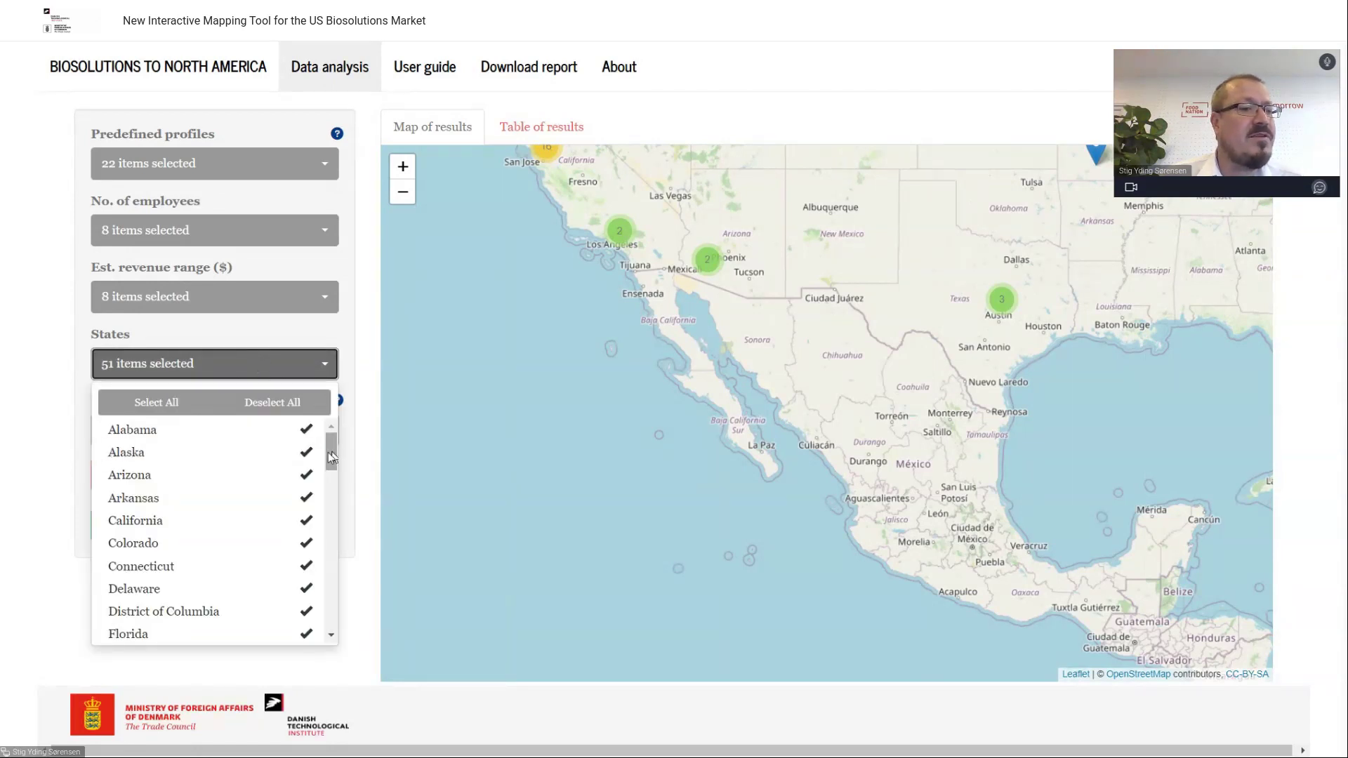
click(272, 402)
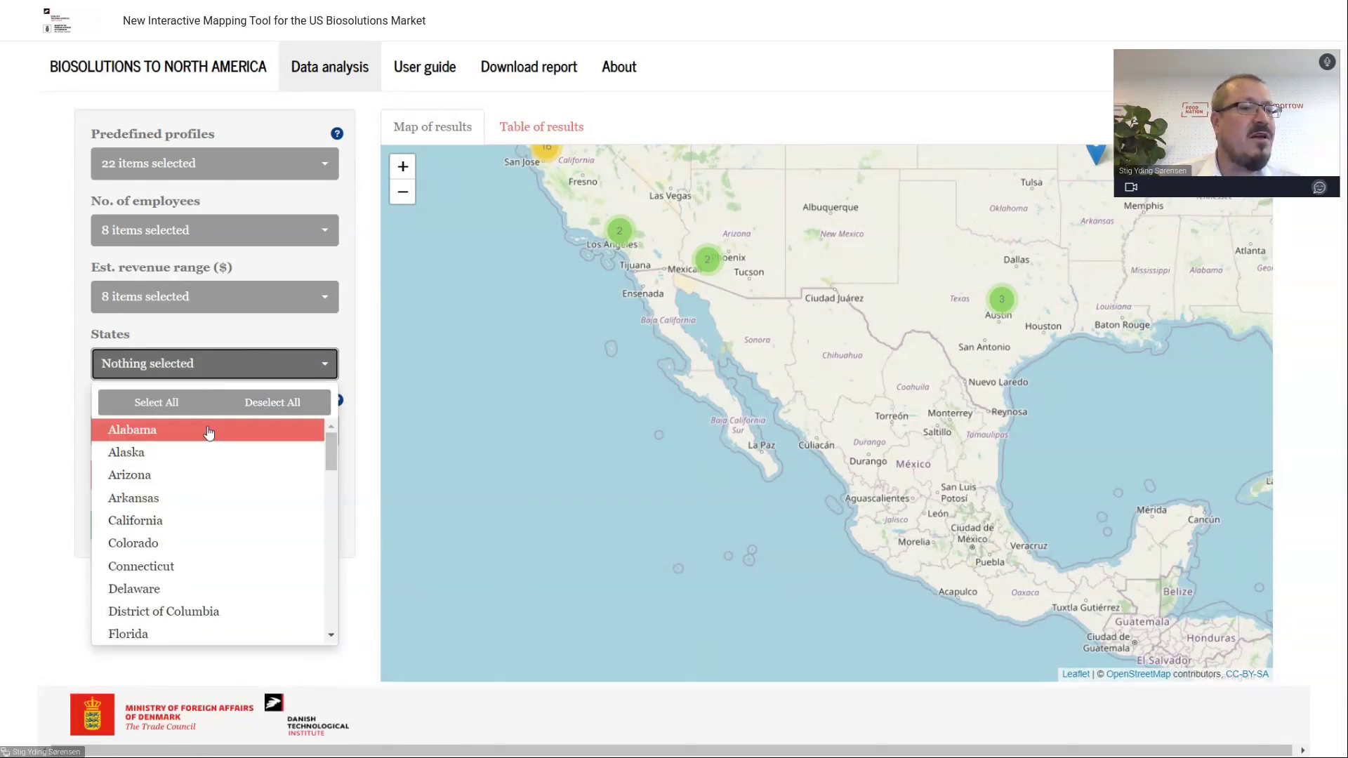
click(179, 475)
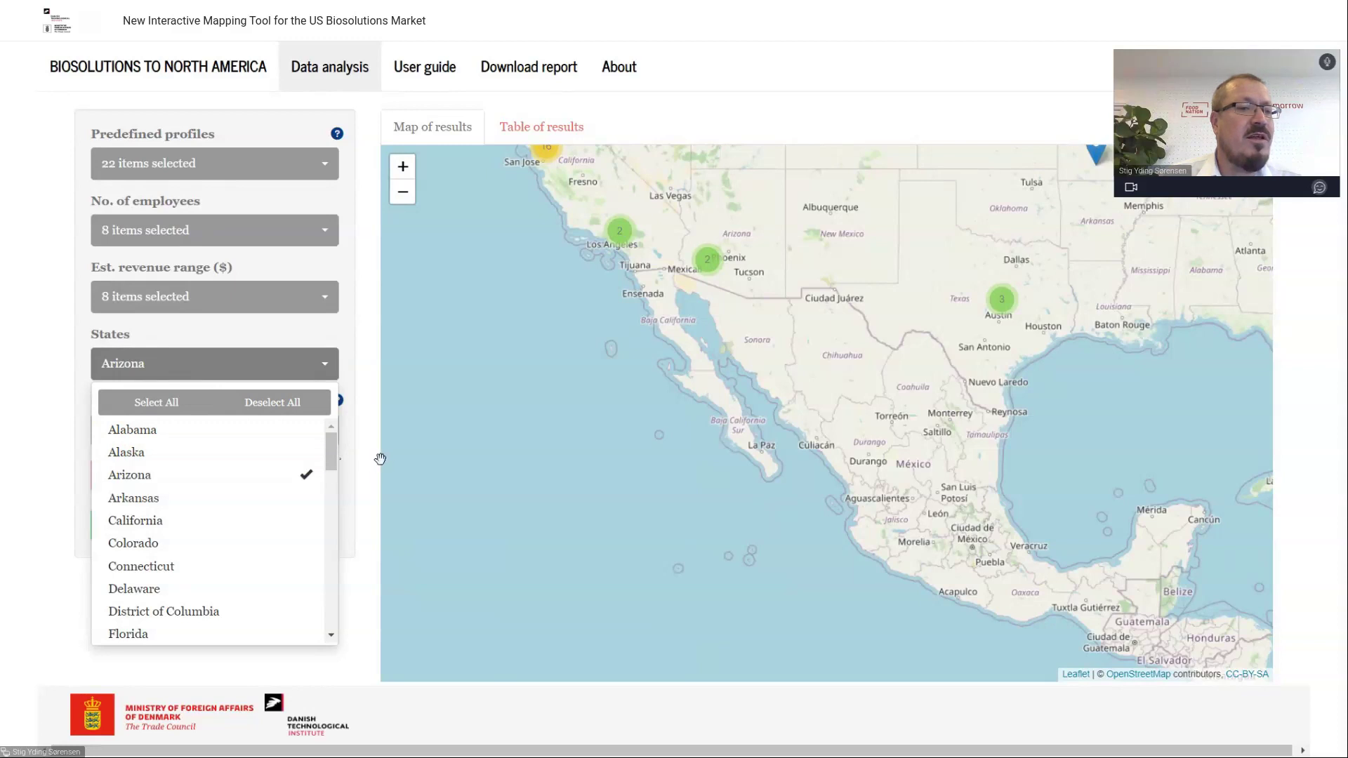
click(389, 456)
click(149, 480)
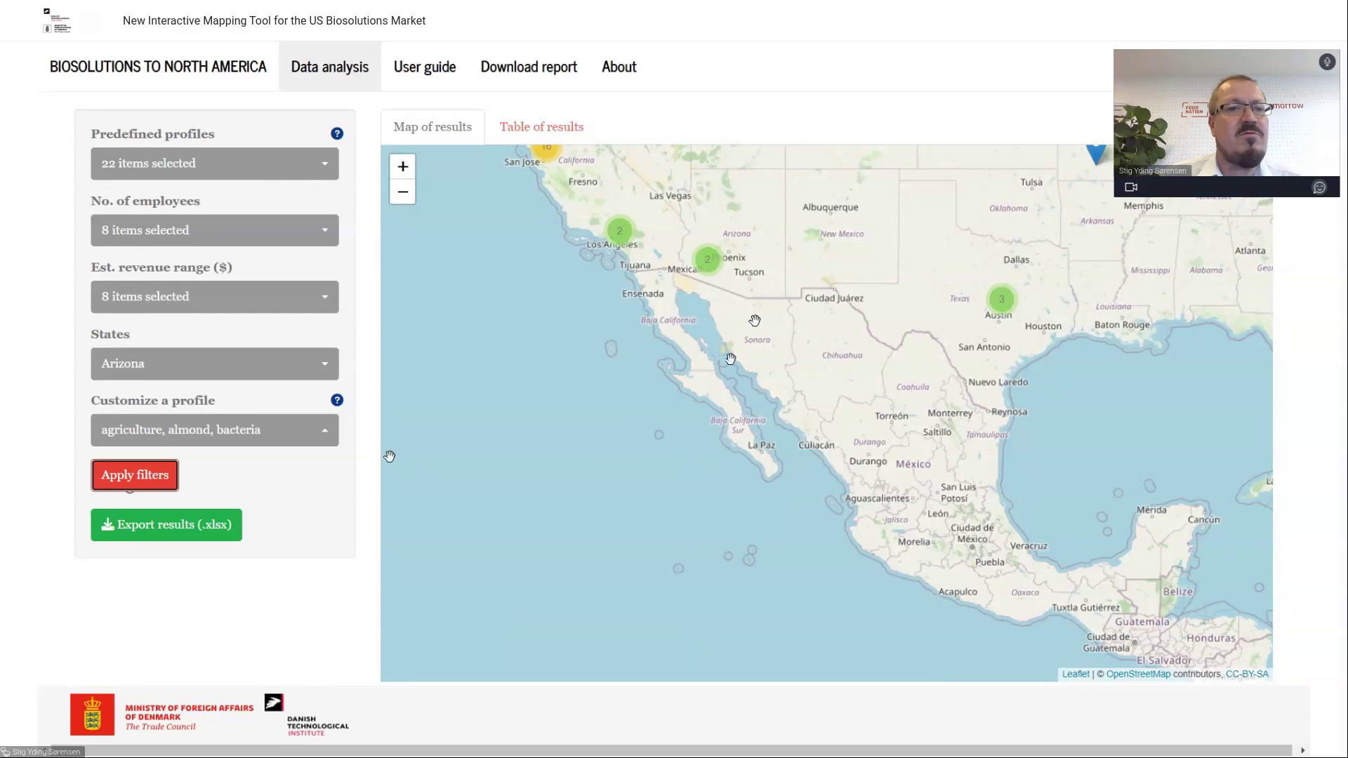
scroll(754, 319, up, 1)
scroll(754, 320, up, 1)
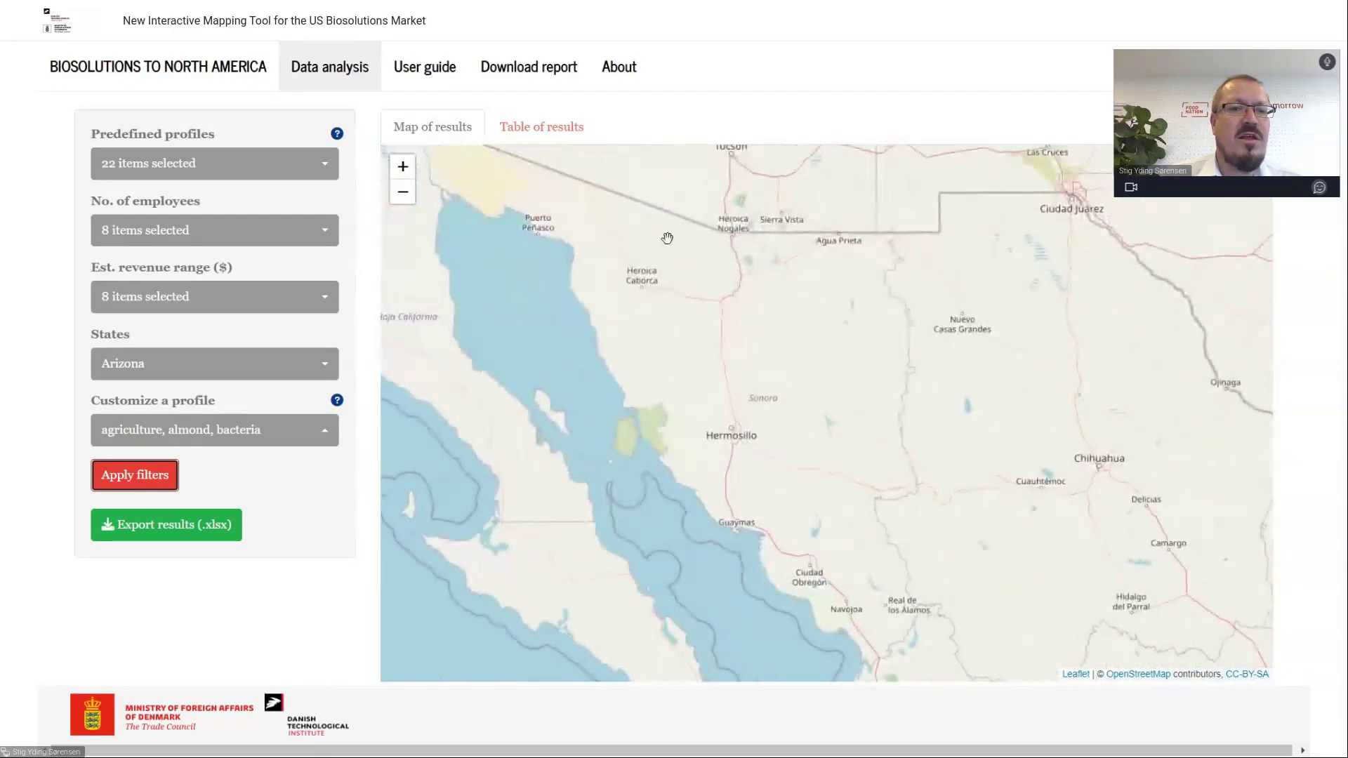
drag(834, 519, 879, 630)
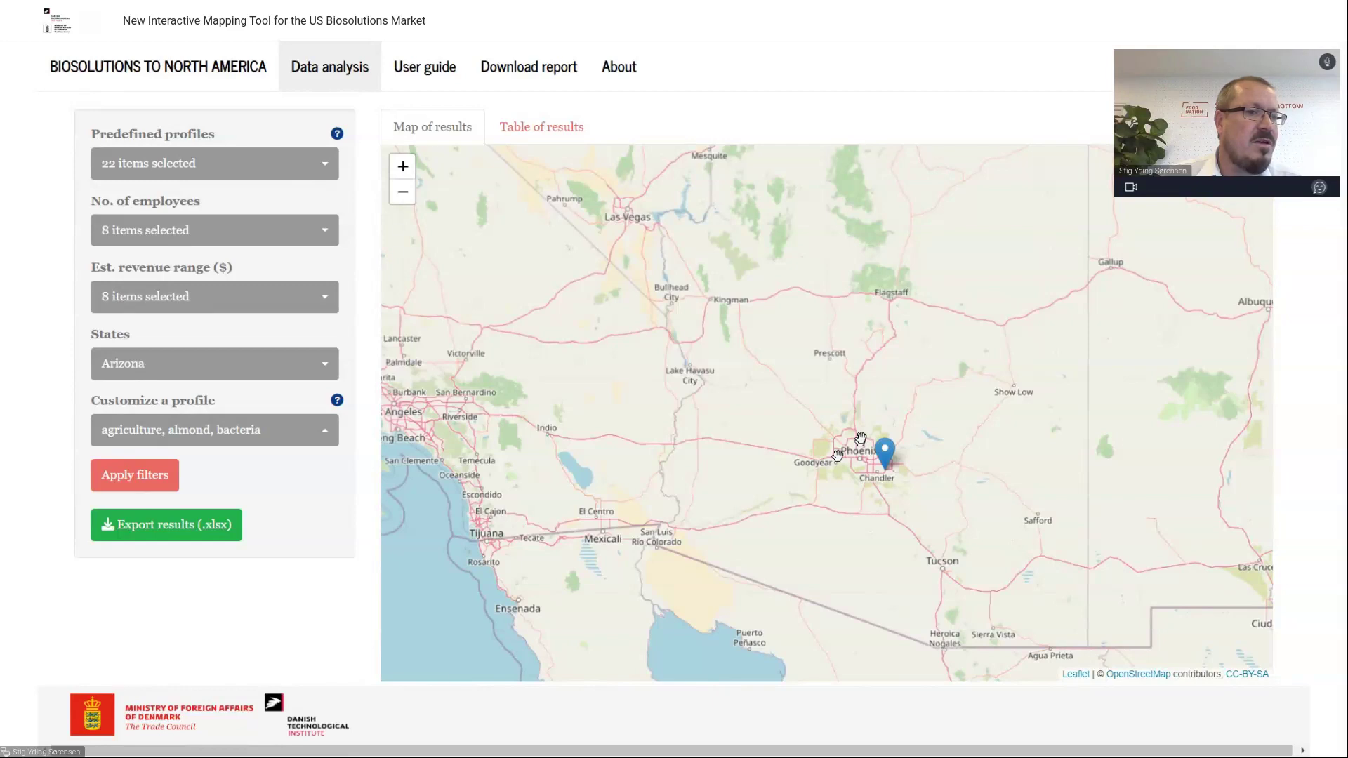
Reset the filters to include all states and all keywords of the customized profile
click(215, 363)
click(155, 403)
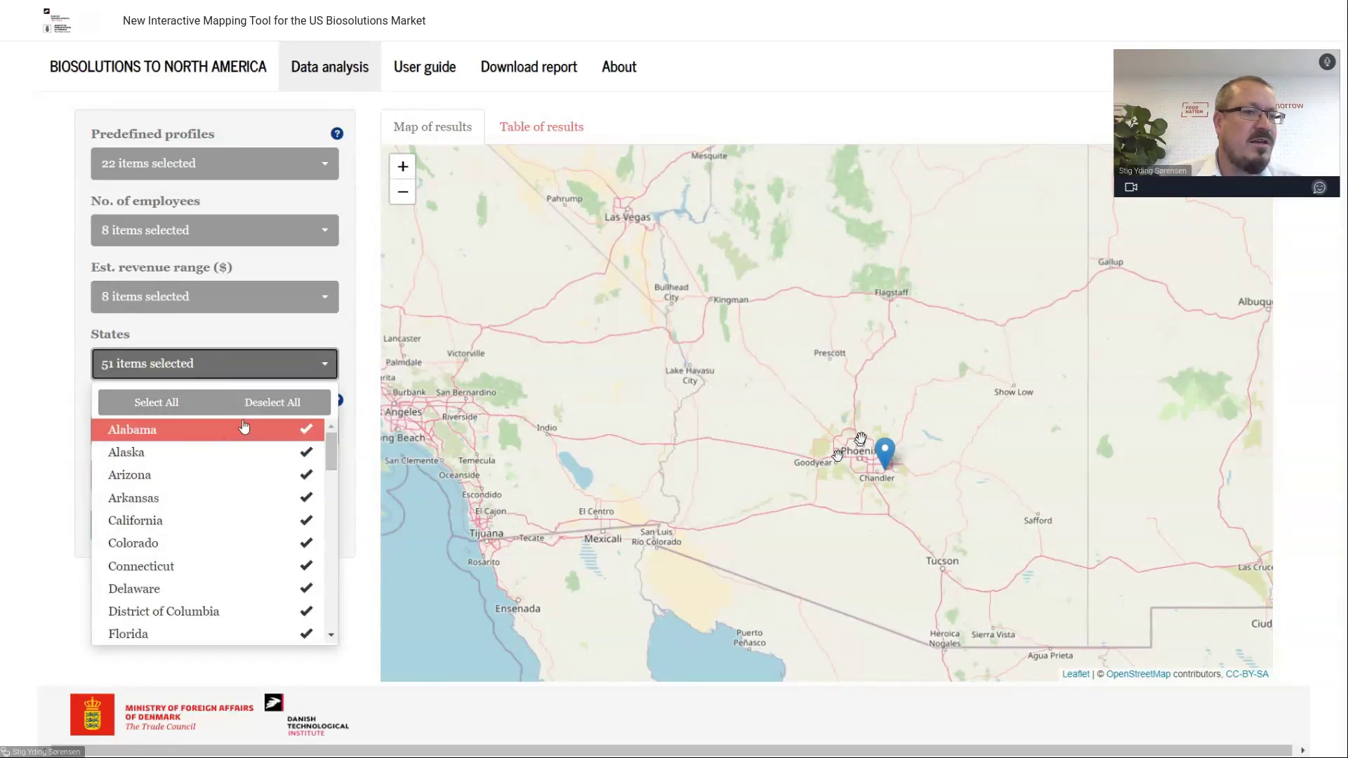
click(446, 408)
click(214, 429)
click(182, 181)
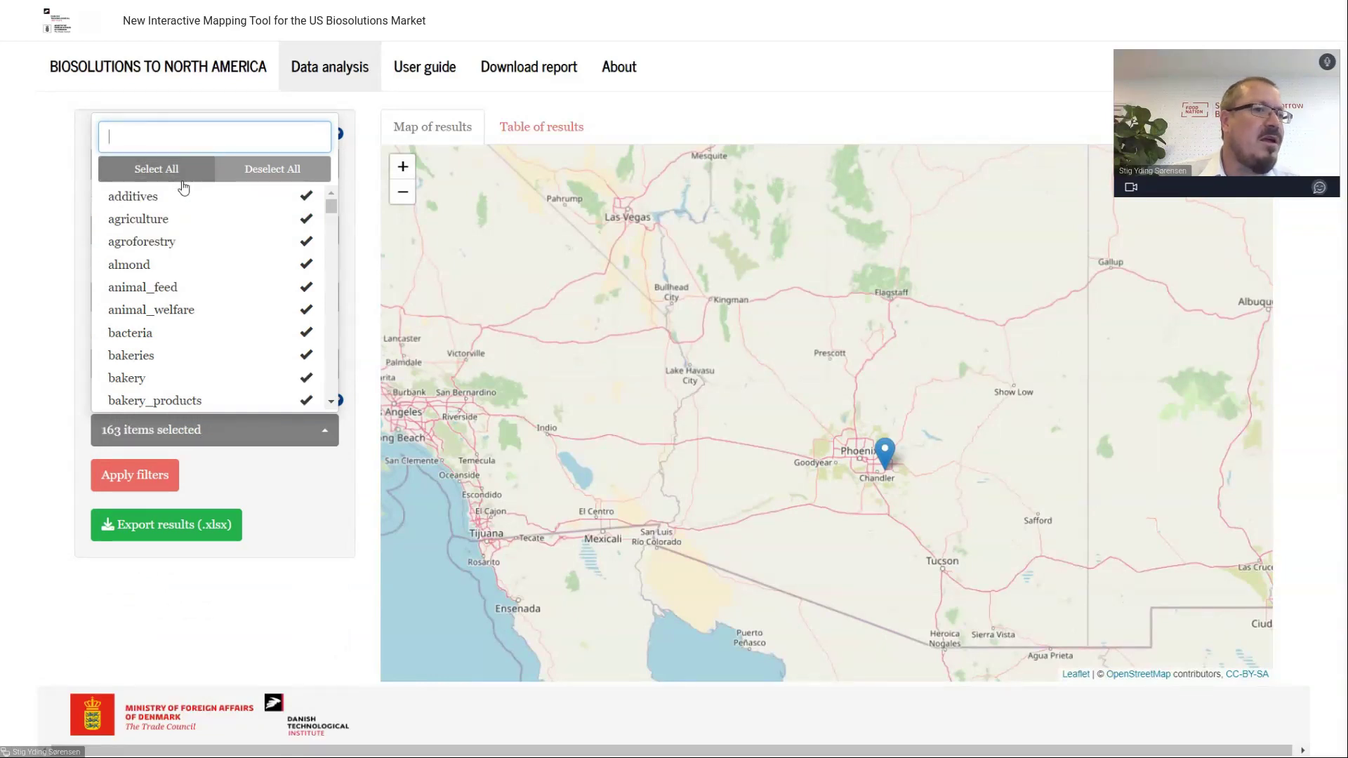
Examine the available options for estimated revenue range and number of employees
click(273, 297)
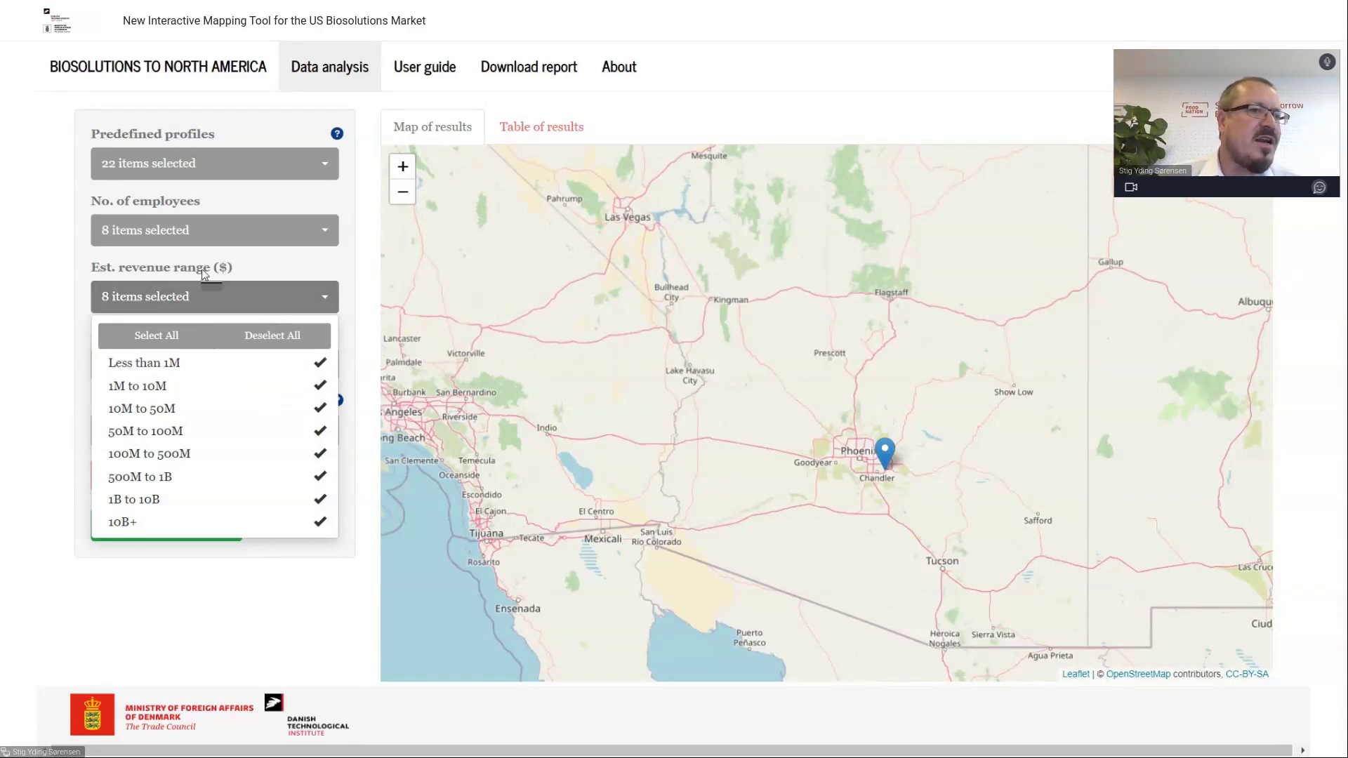
click(273, 304)
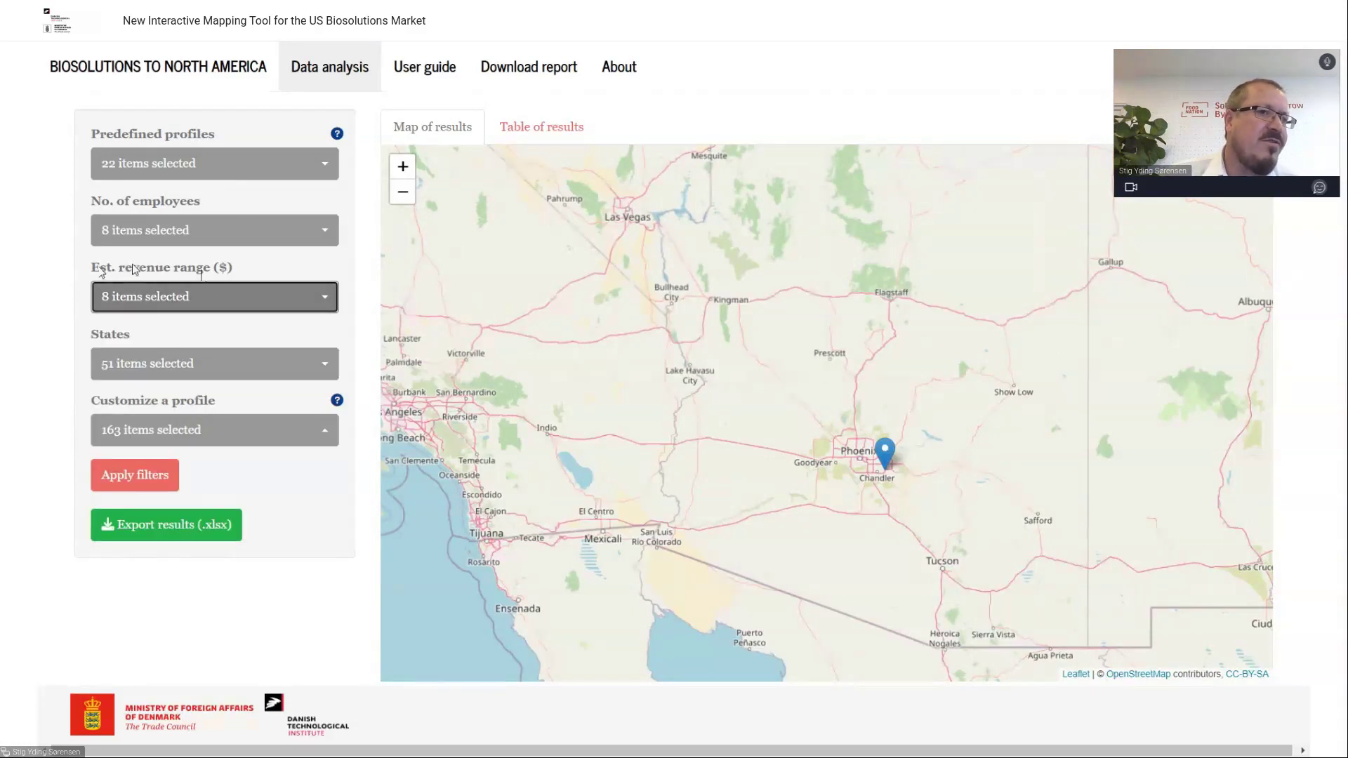
click(144, 229)
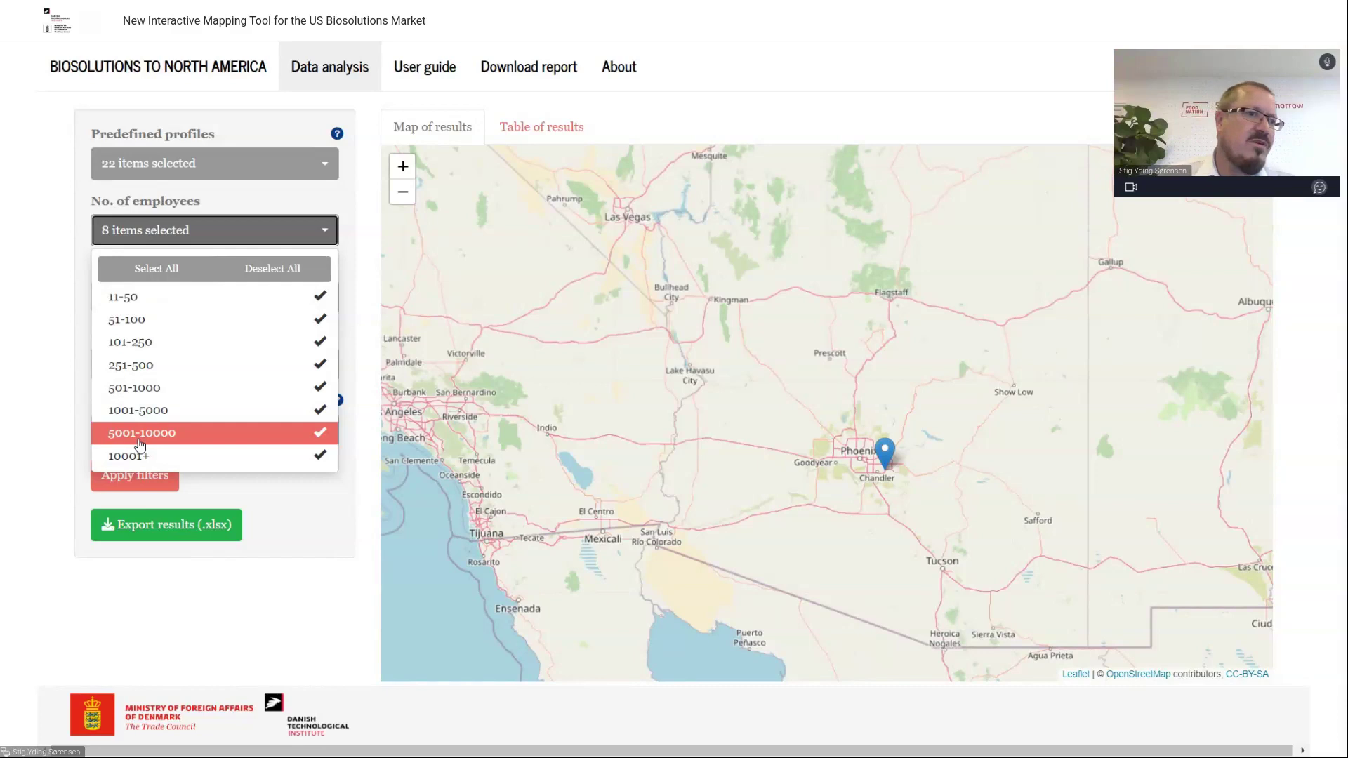
click(242, 212)
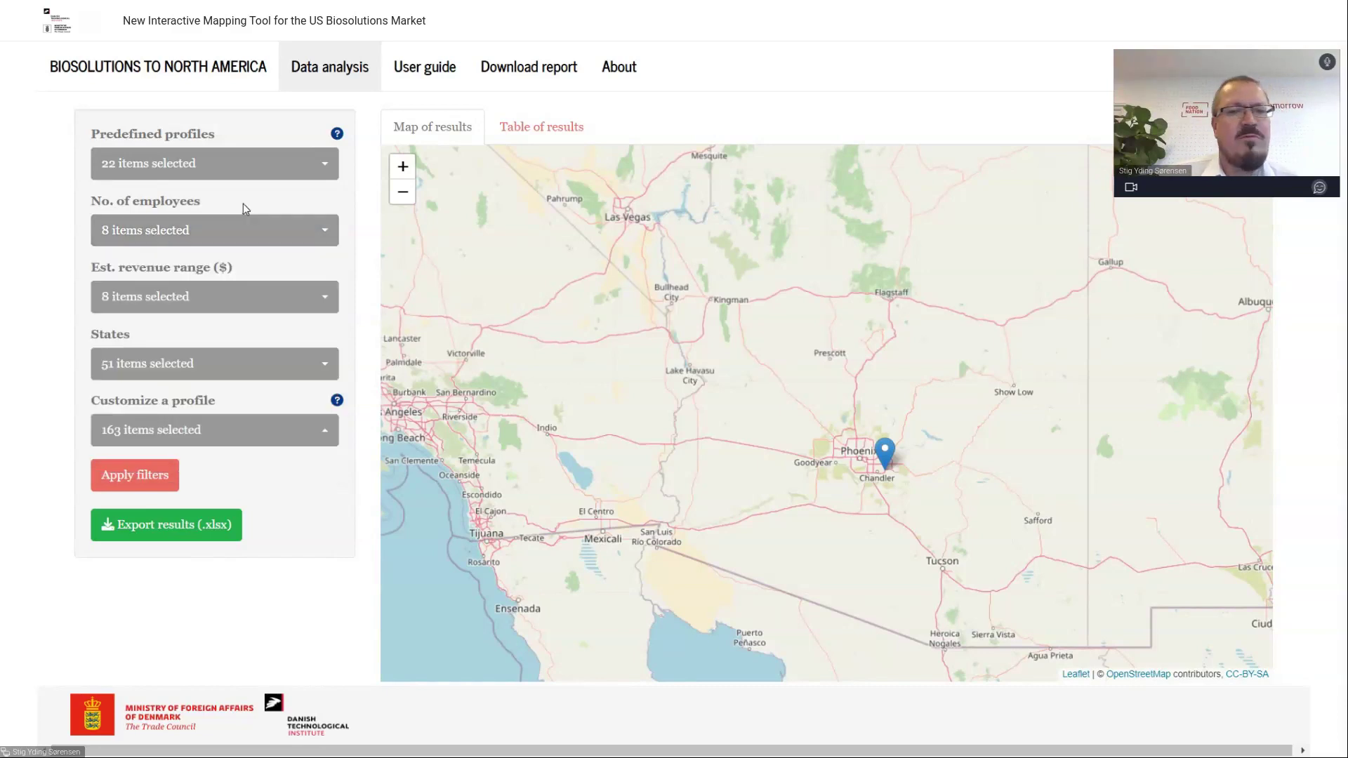
Limit the predefined profiles to Breweries only
click(278, 174)
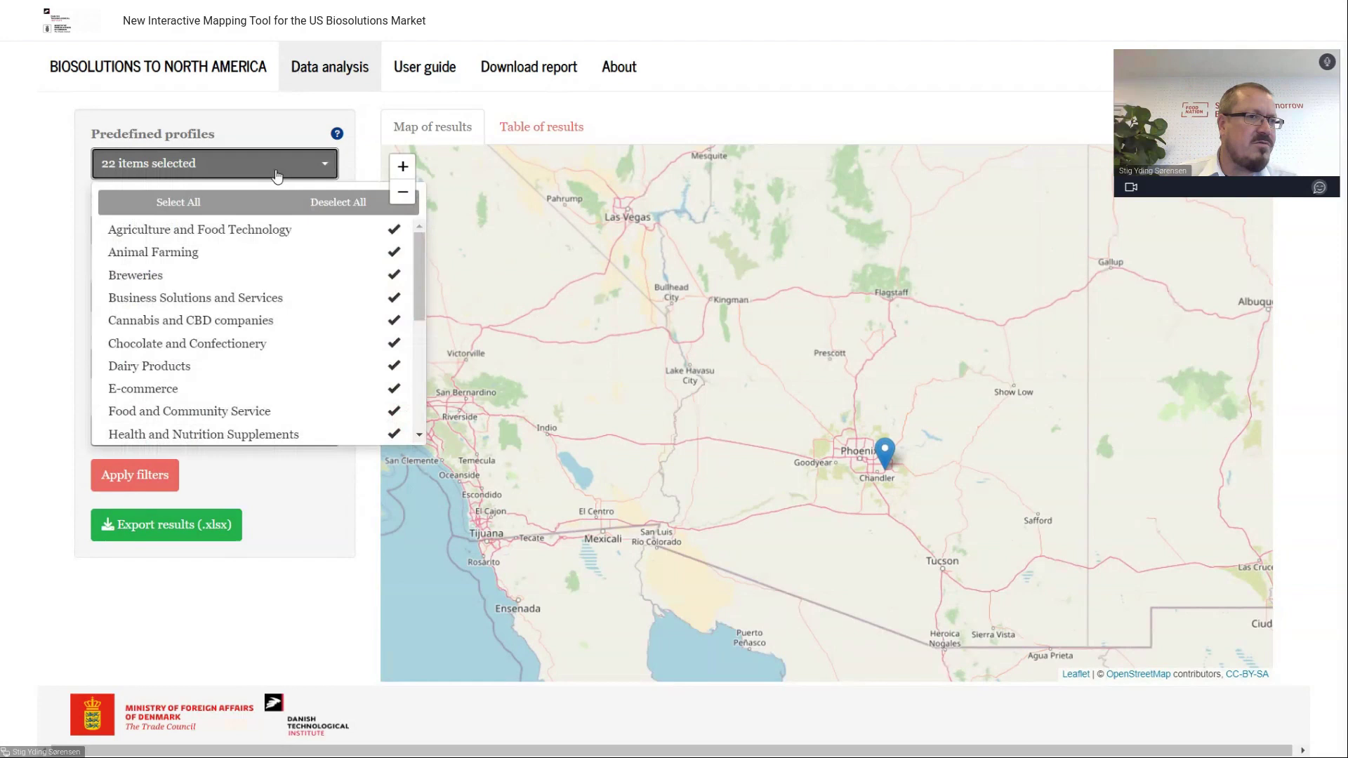
click(180, 280)
click(338, 203)
click(183, 275)
click(471, 212)
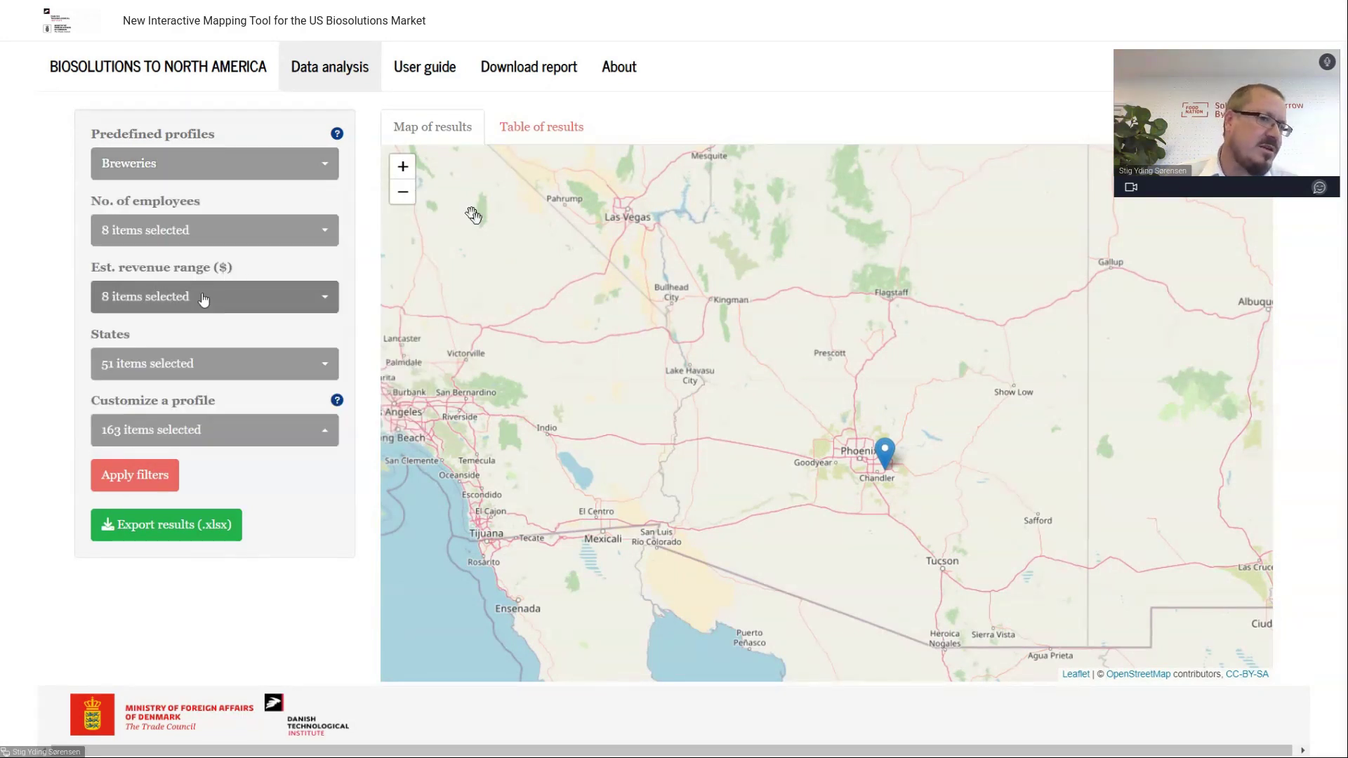
Restrict the states to California only, apply the filters and bring California into view on the map
click(186, 370)
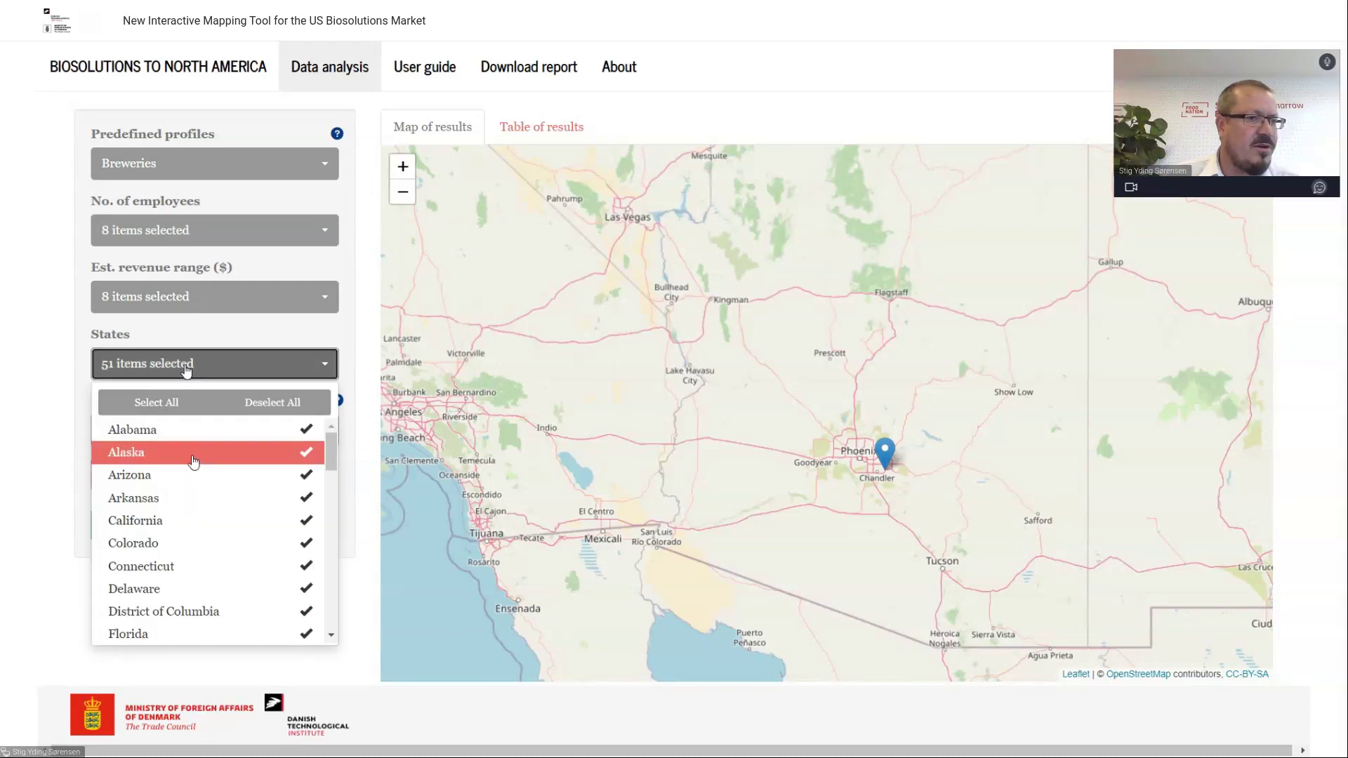
click(187, 521)
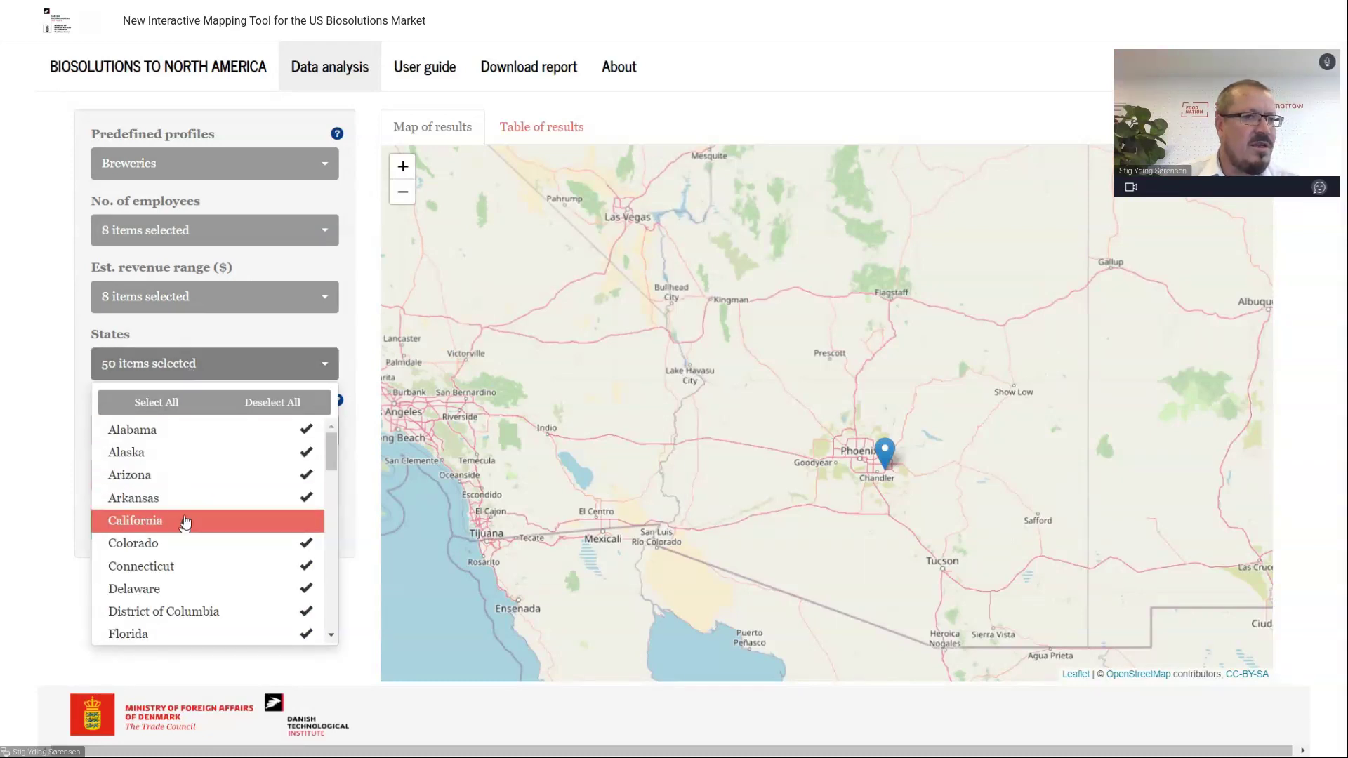
click(271, 412)
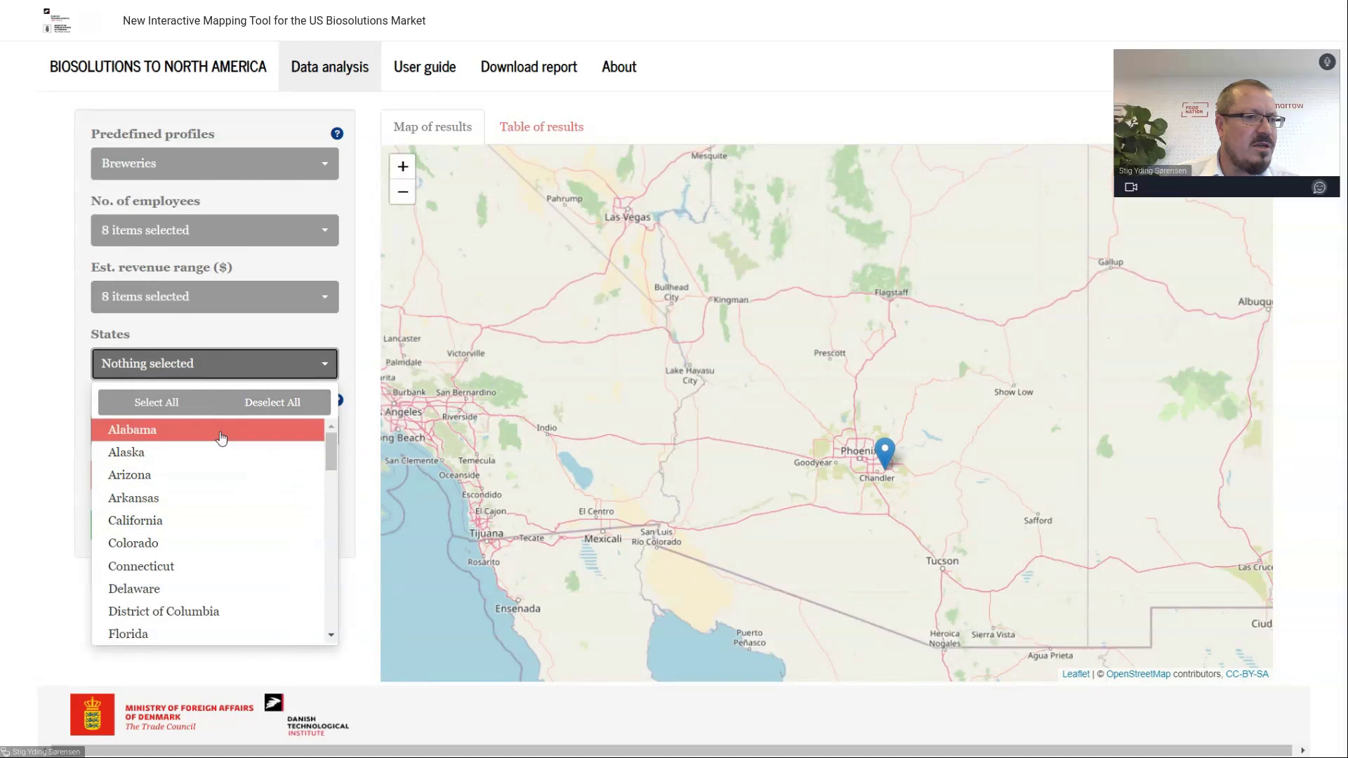
click(171, 521)
click(367, 360)
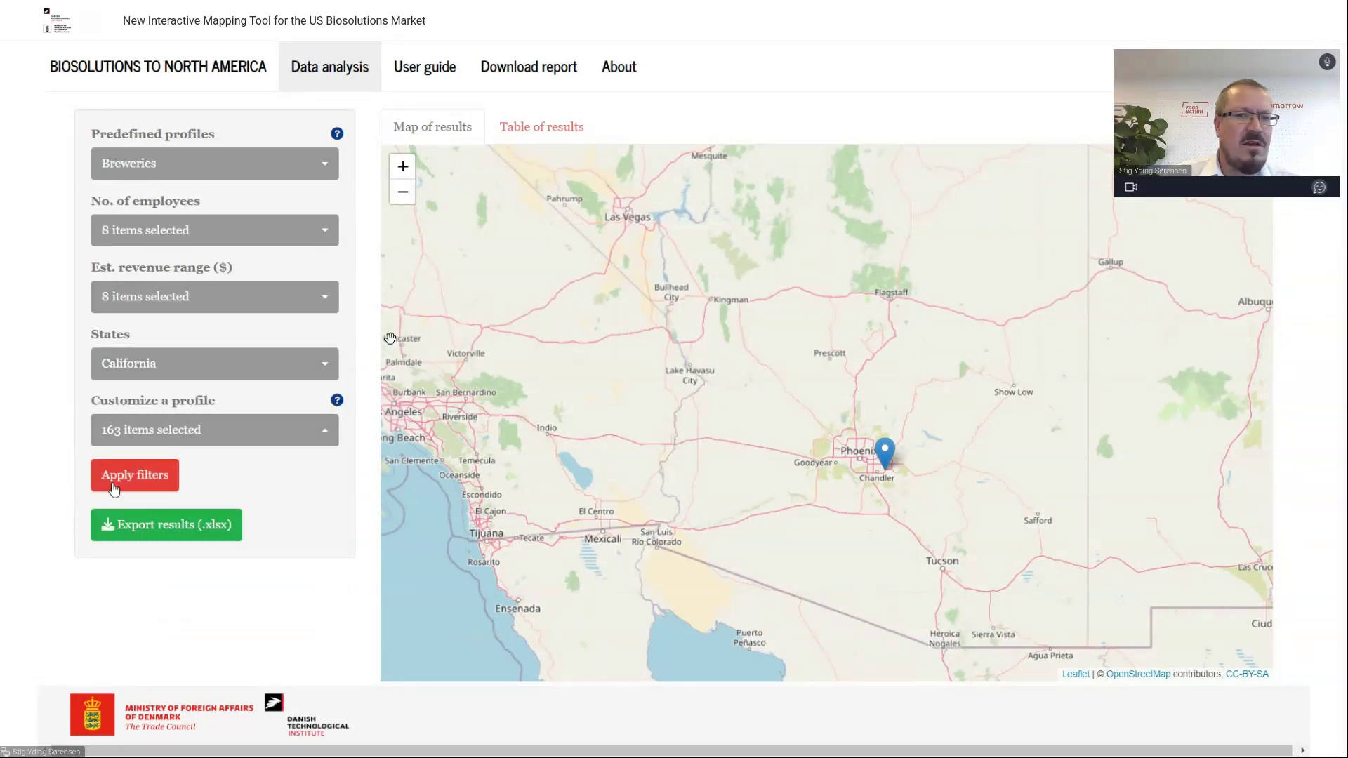
click(115, 483)
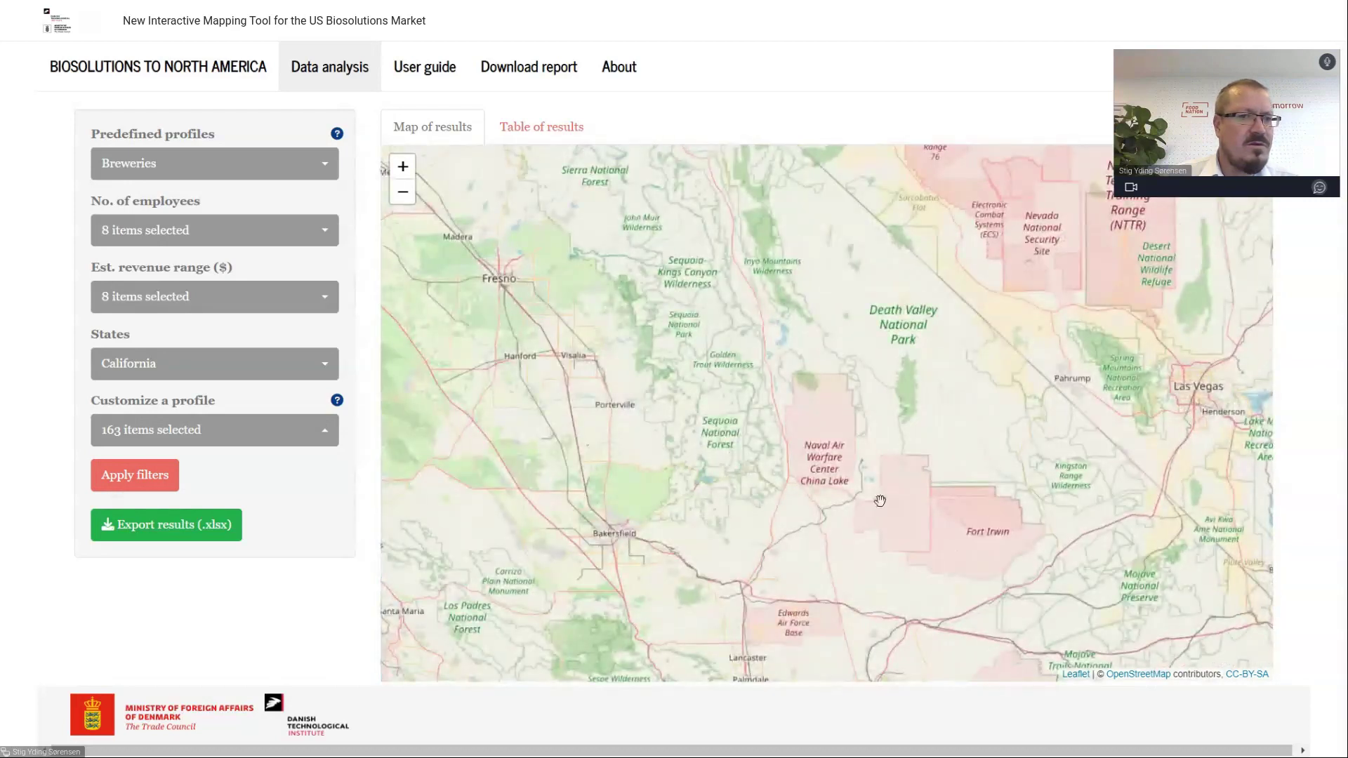
drag(539, 416, 636, 437)
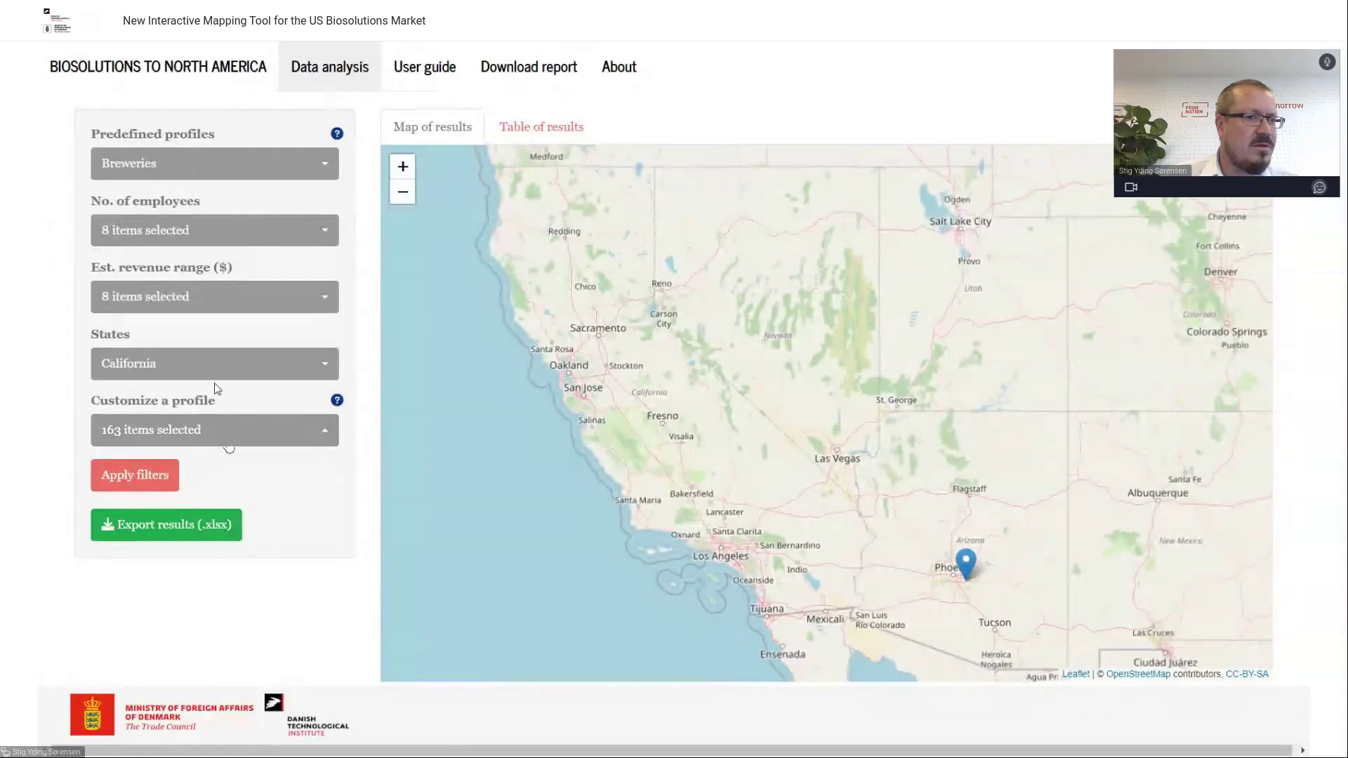
click(134, 477)
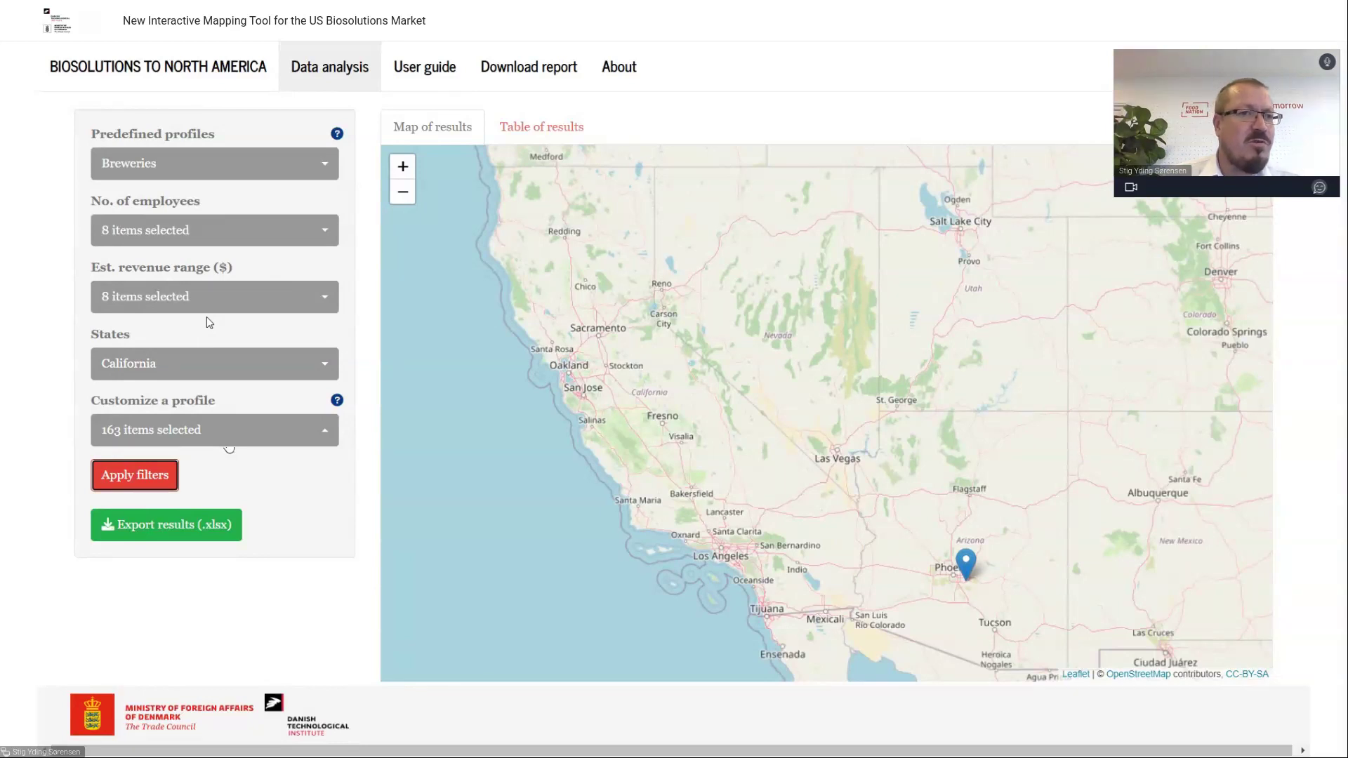
Reapply the California breweries filters, leave full-screen view and show the results as a table
click(523, 130)
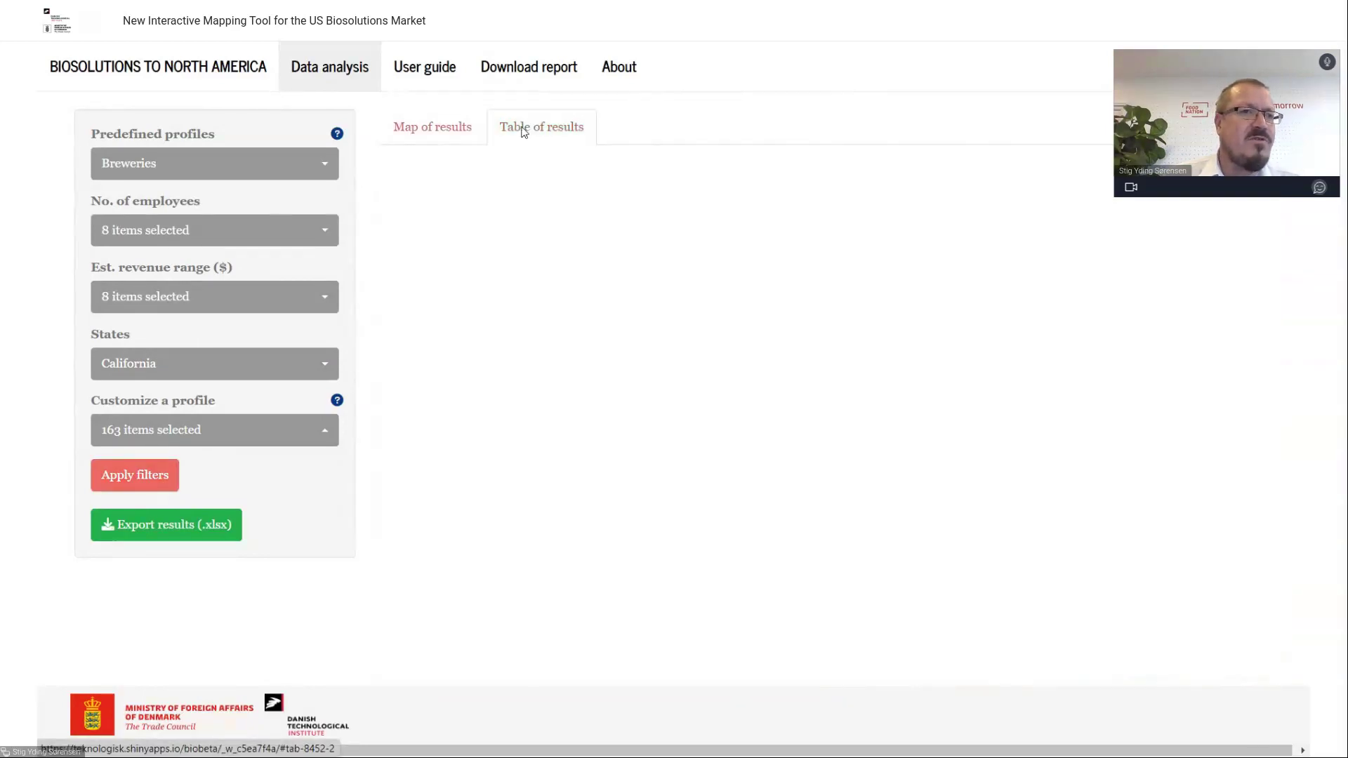
click(434, 136)
click(148, 477)
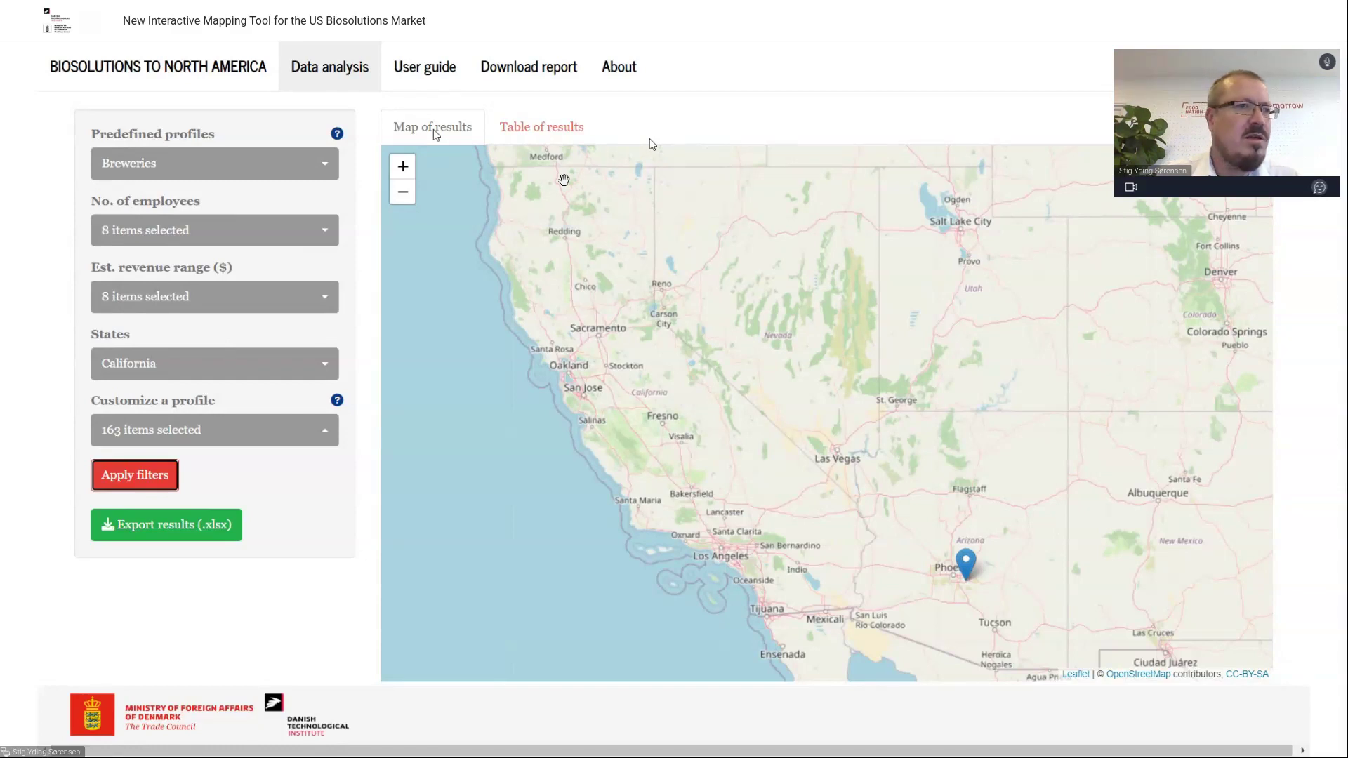
key(F11)
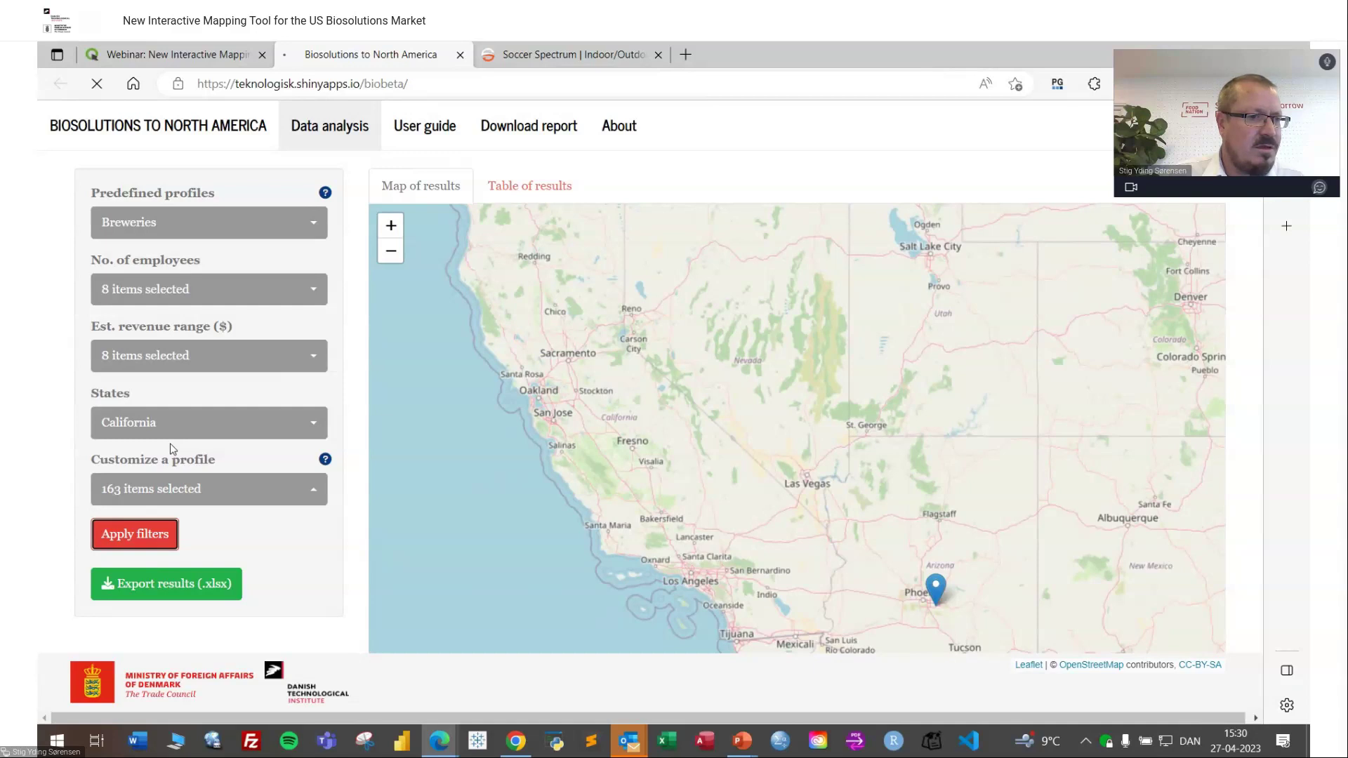
click(536, 188)
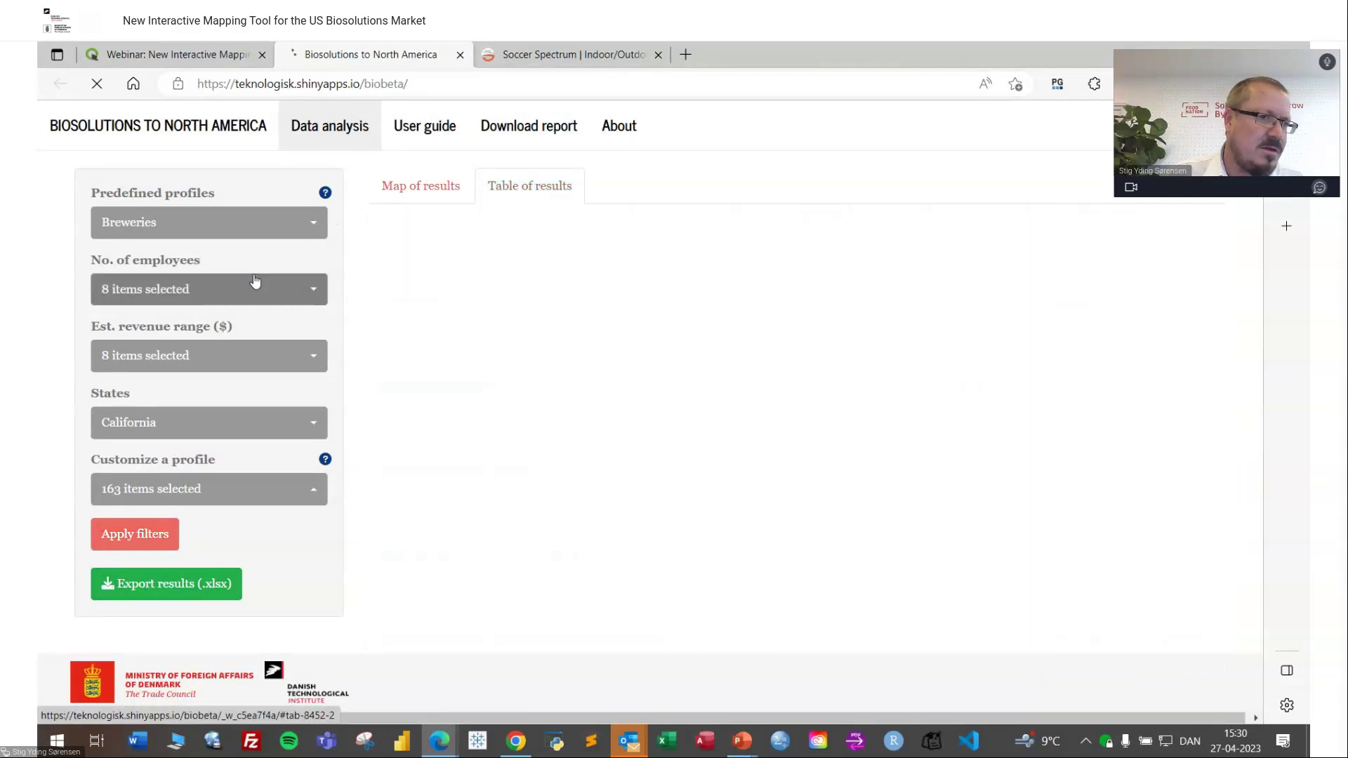
Select all predefined profiles while keeping California as the state, and apply the filters
click(259, 226)
click(215, 312)
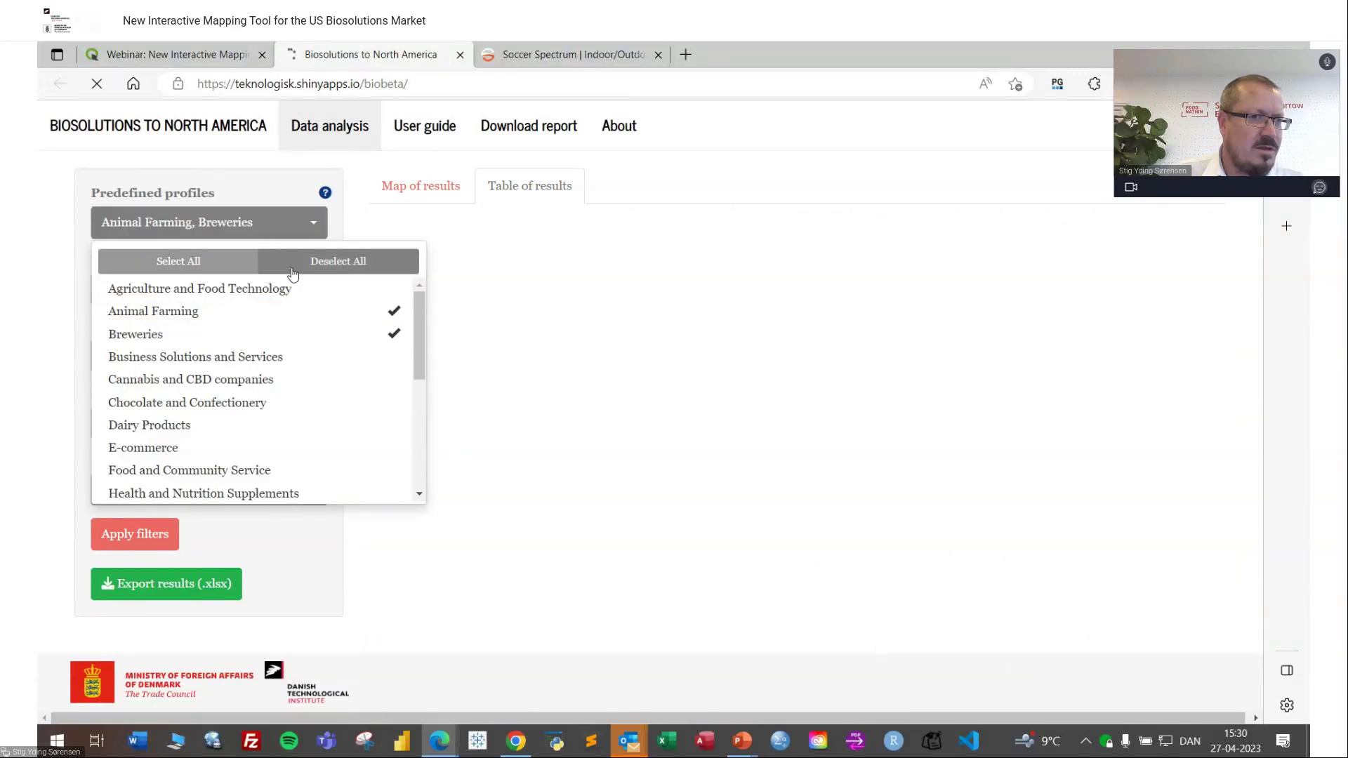
click(203, 271)
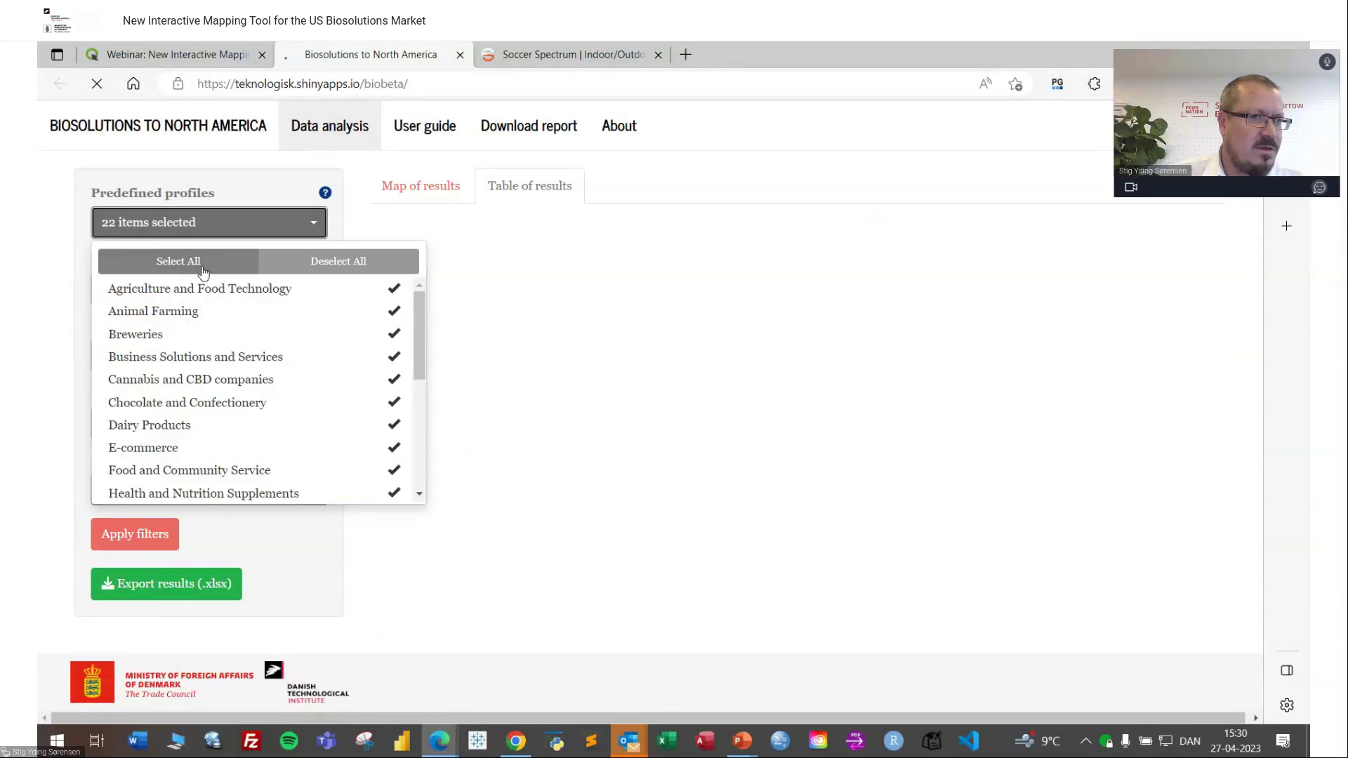
click(209, 533)
click(152, 535)
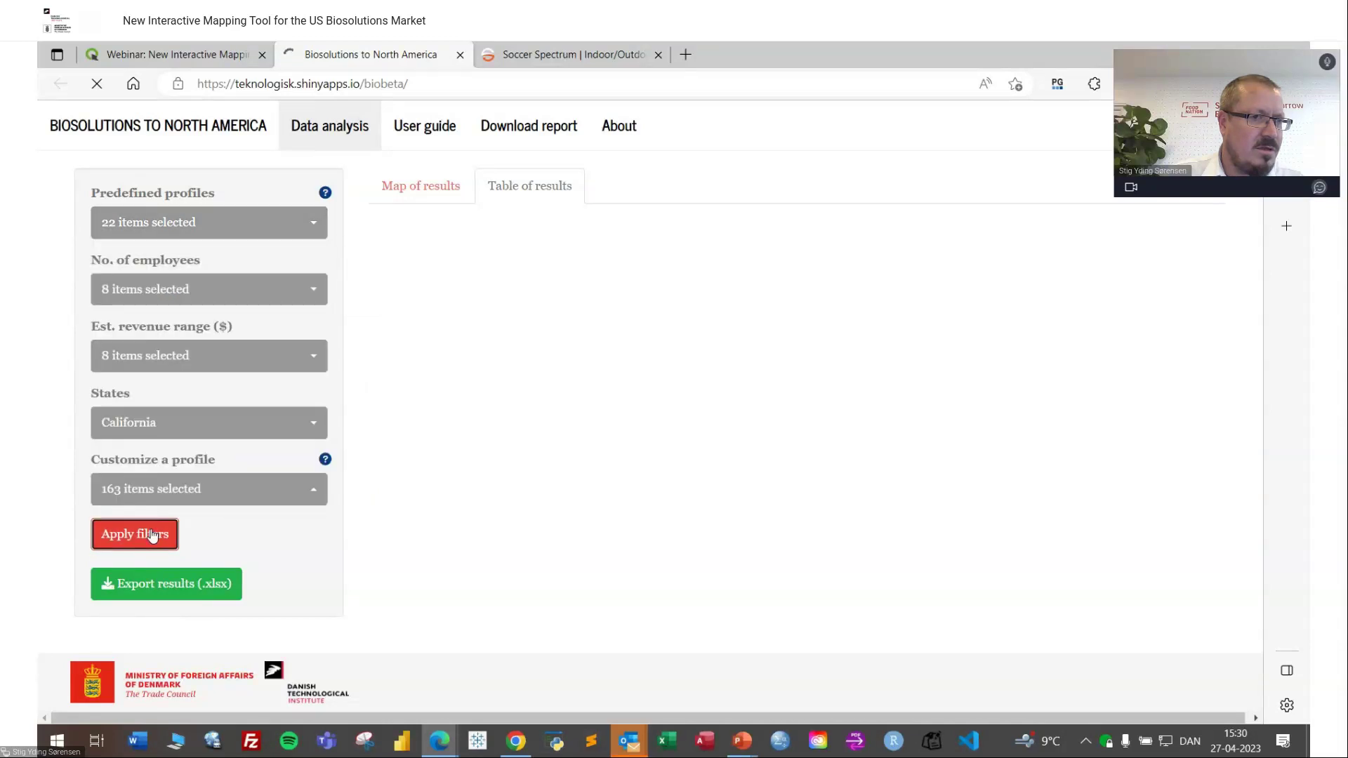
click(175, 495)
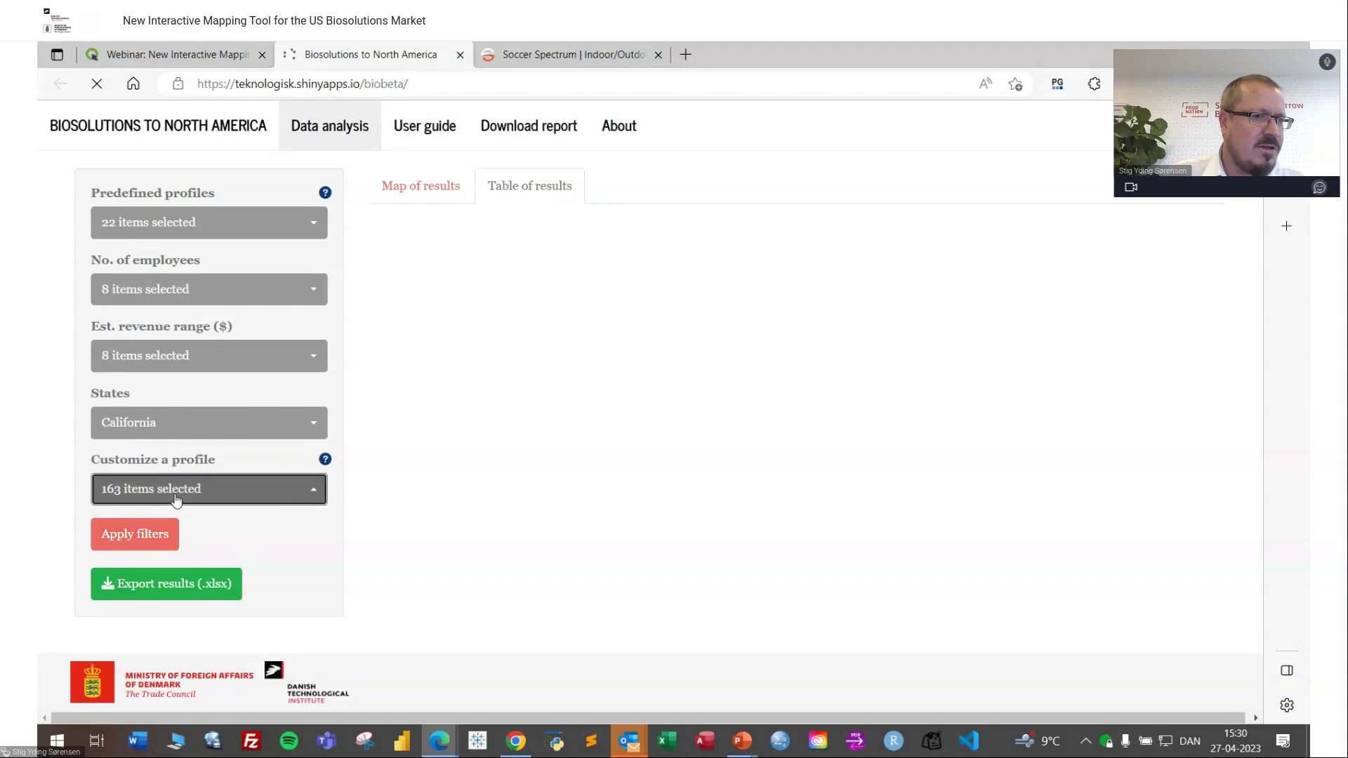
click(386, 463)
click(165, 535)
Select all states and apply the filters to the table of results
click(201, 430)
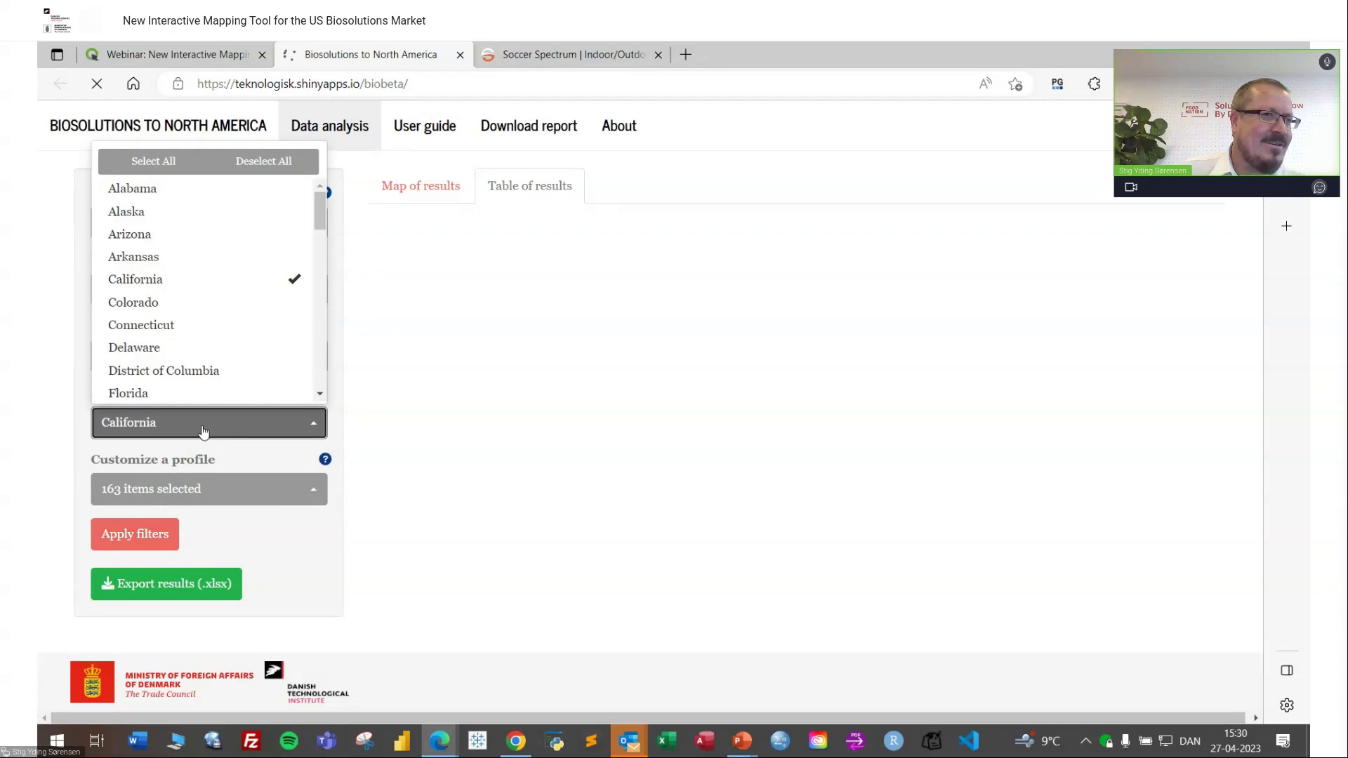
click(159, 164)
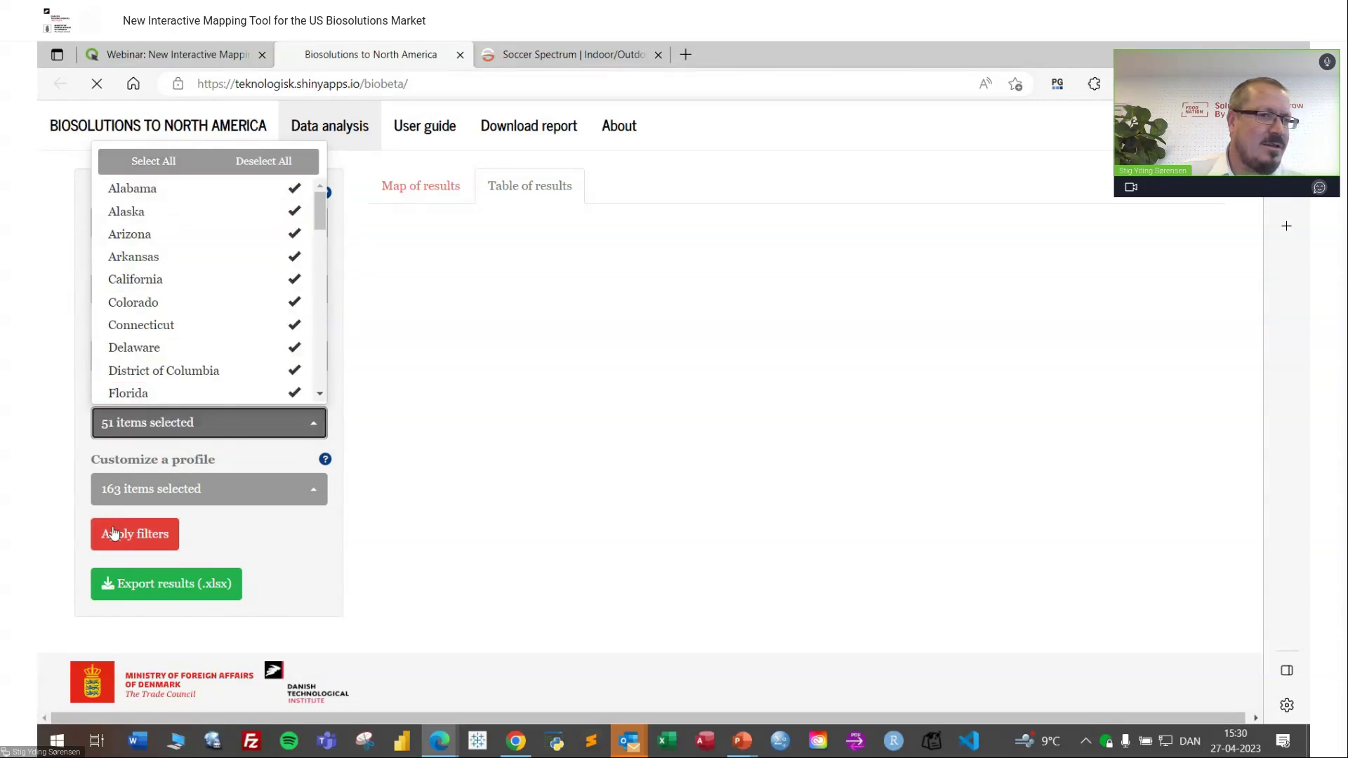
click(134, 534)
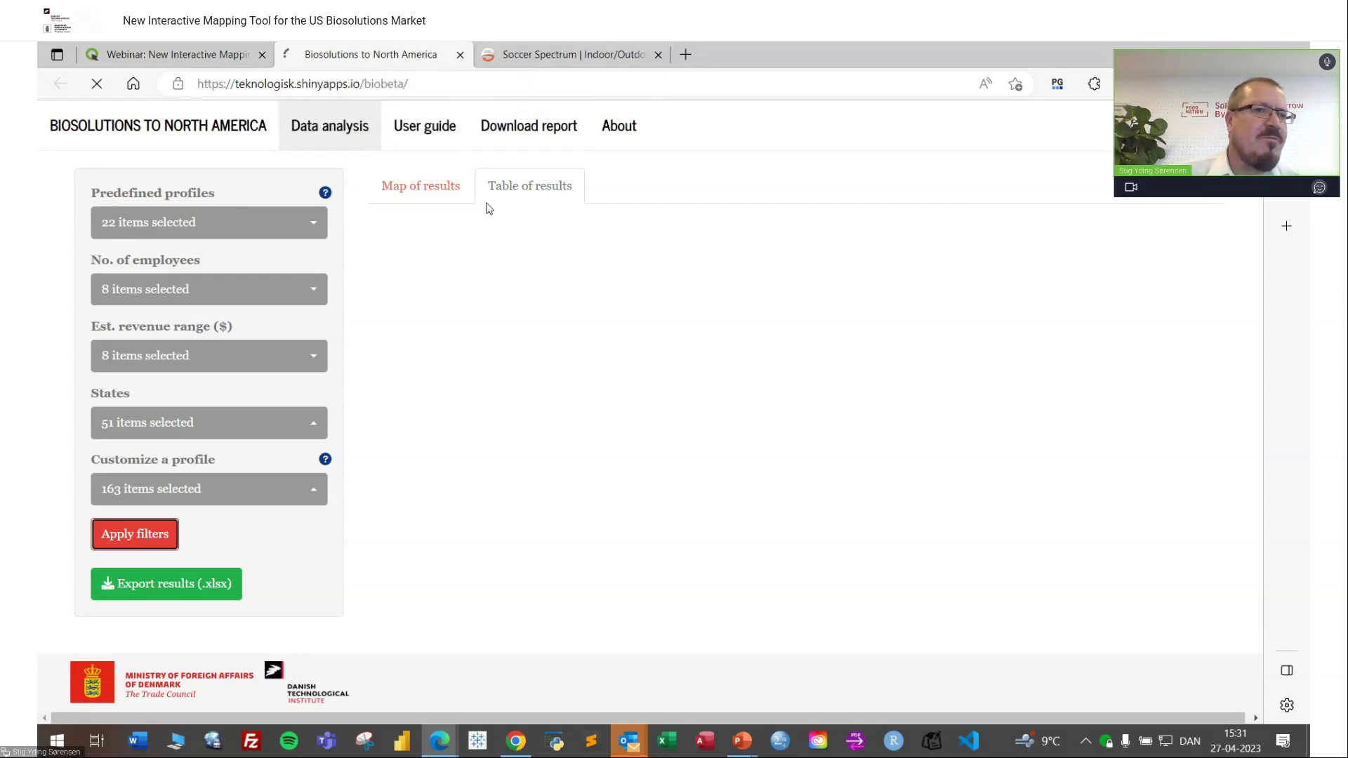
Check the map of results for all states and return to the table of results
click(408, 196)
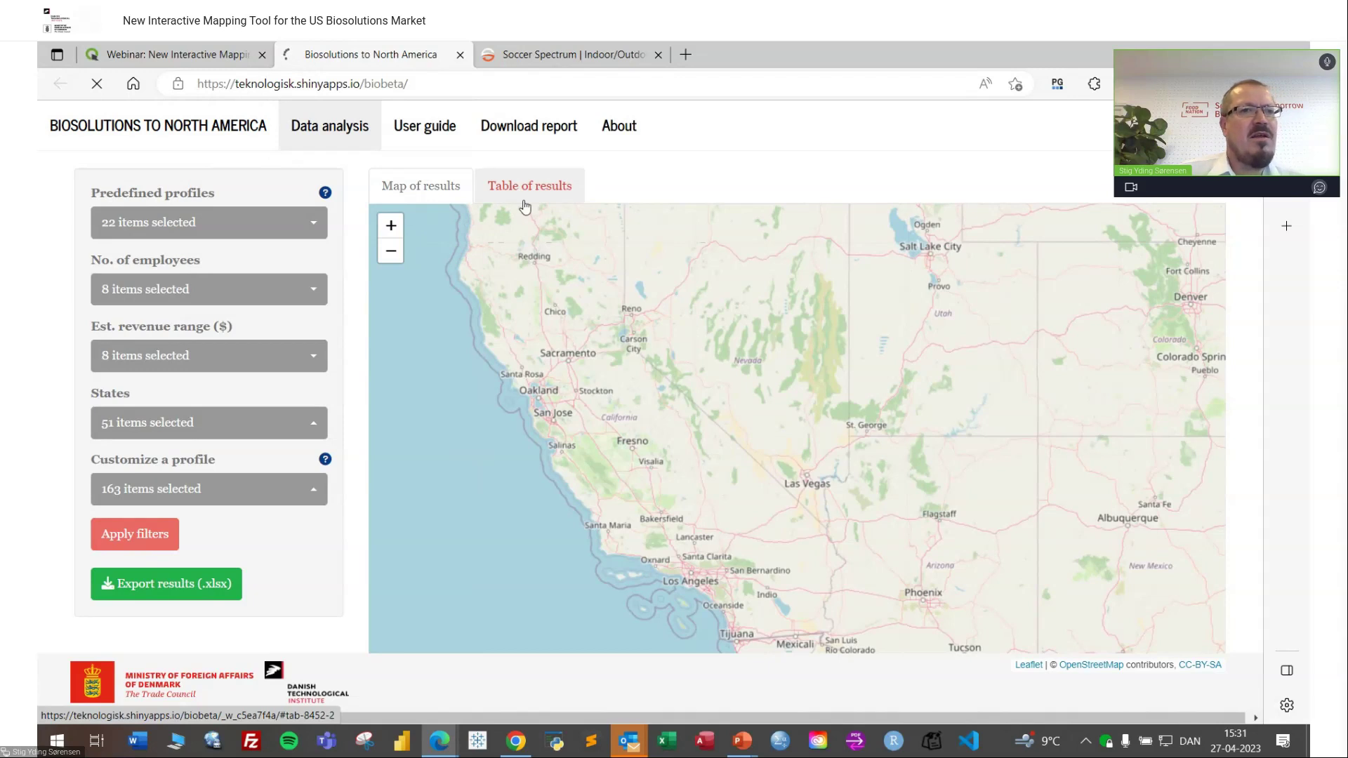
click(524, 205)
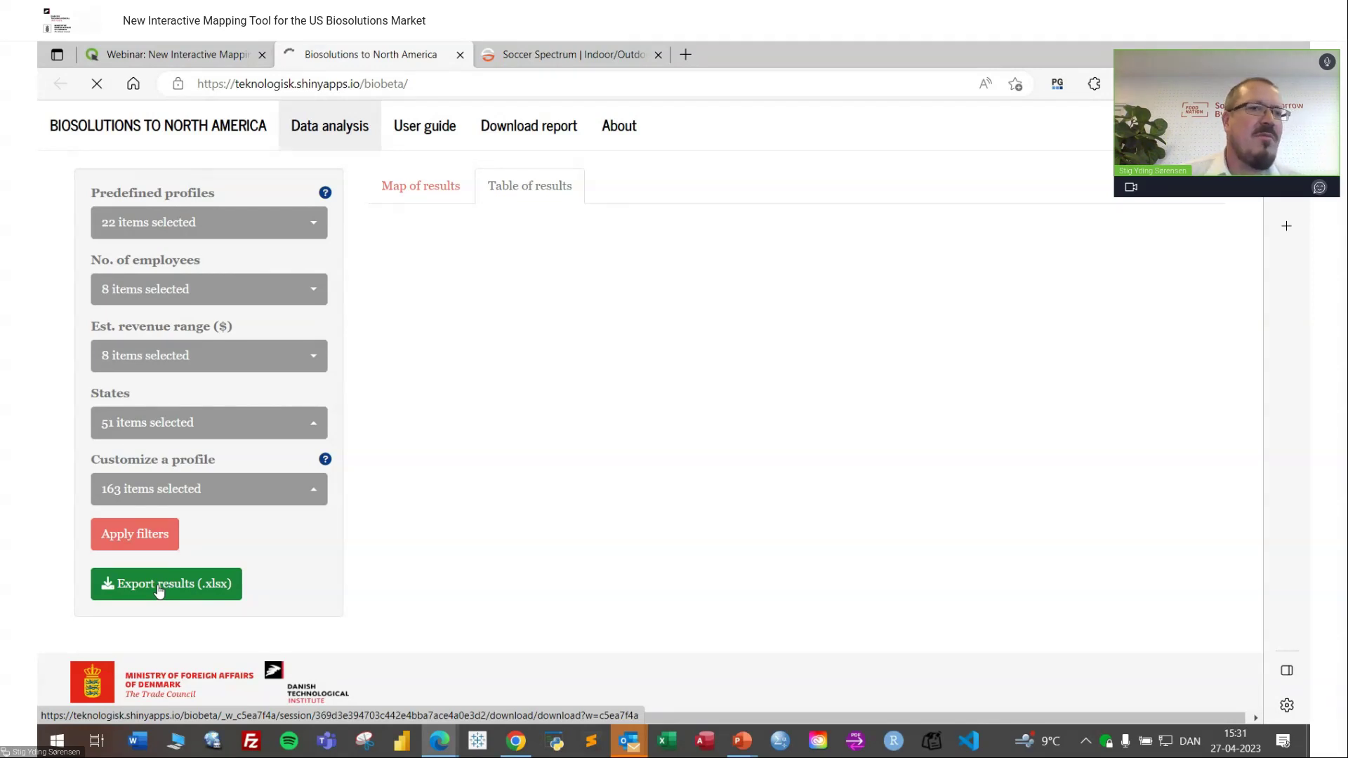
Look through the web app's supporting material: the user guide, the report PDF and the About page
click(438, 133)
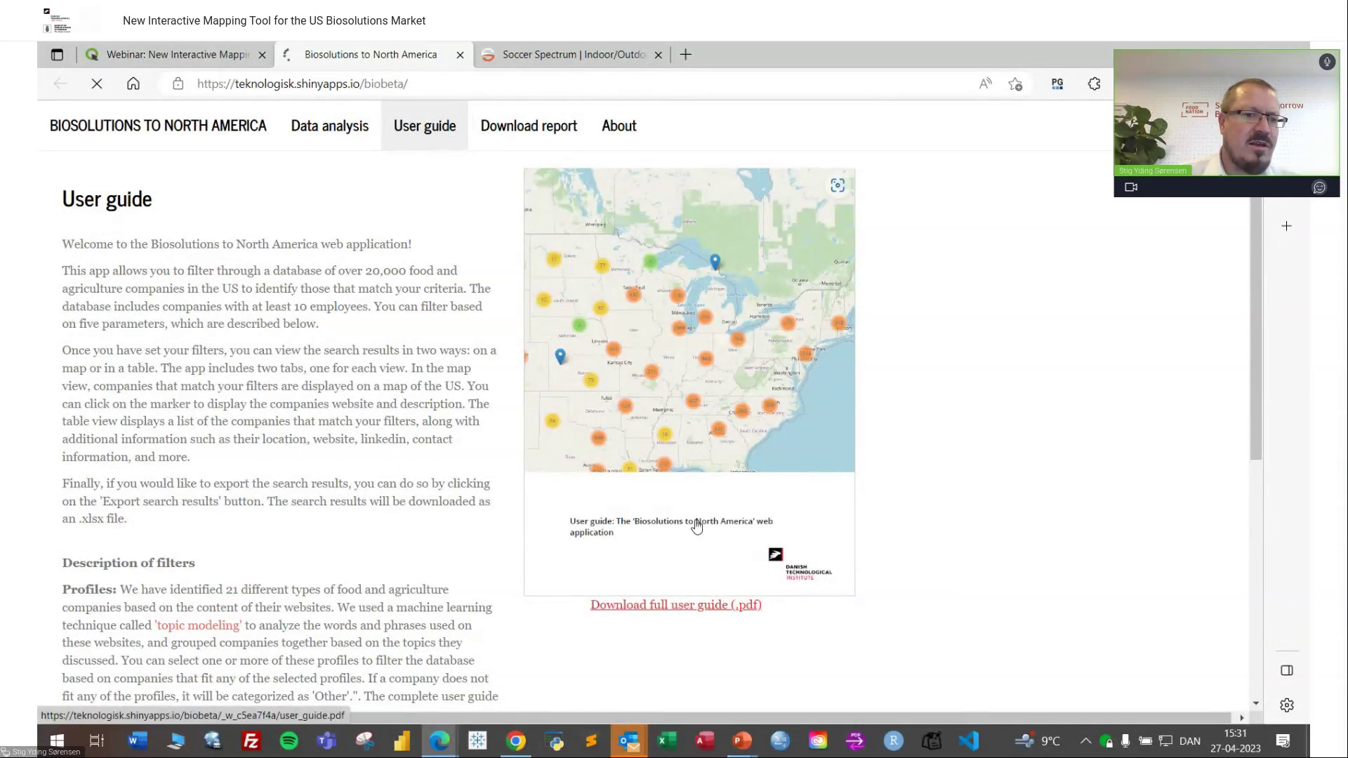
scroll(303, 354, down, 5)
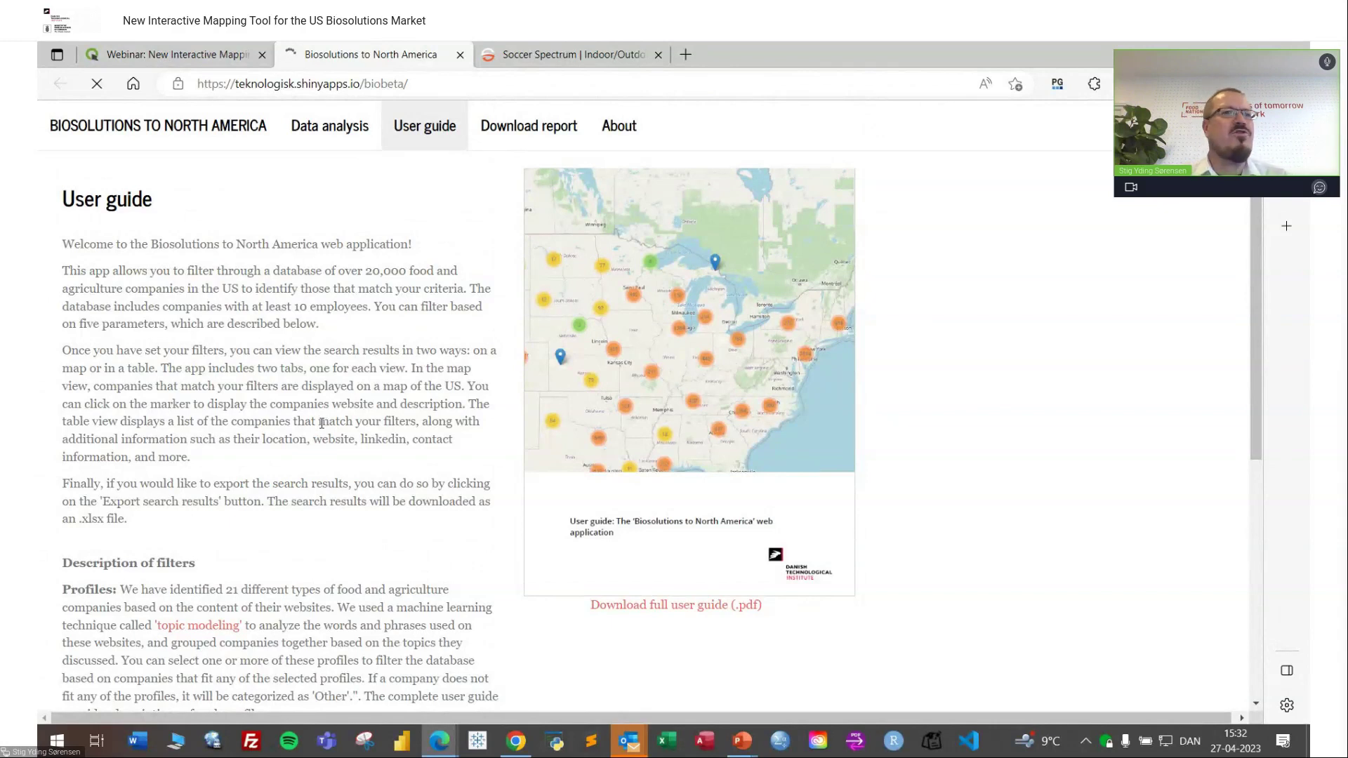
click(519, 139)
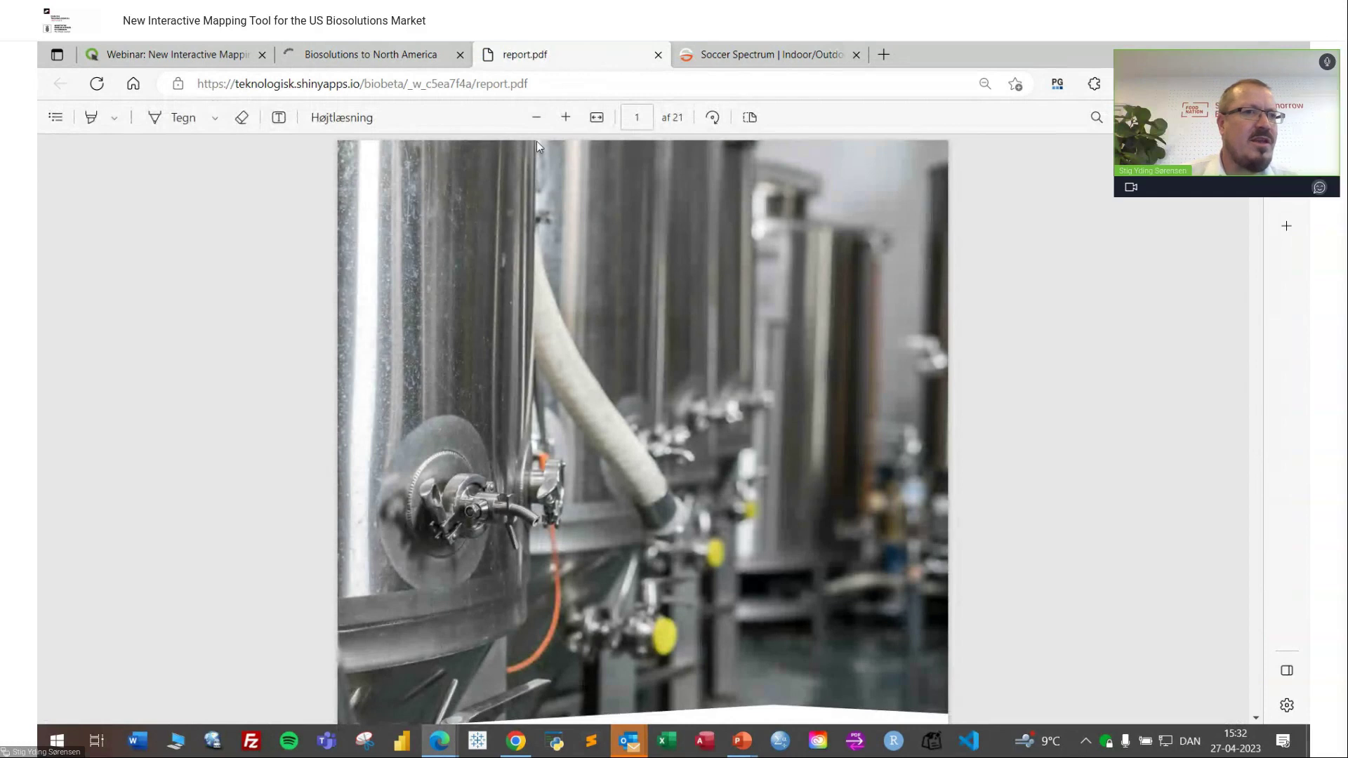
click(398, 57)
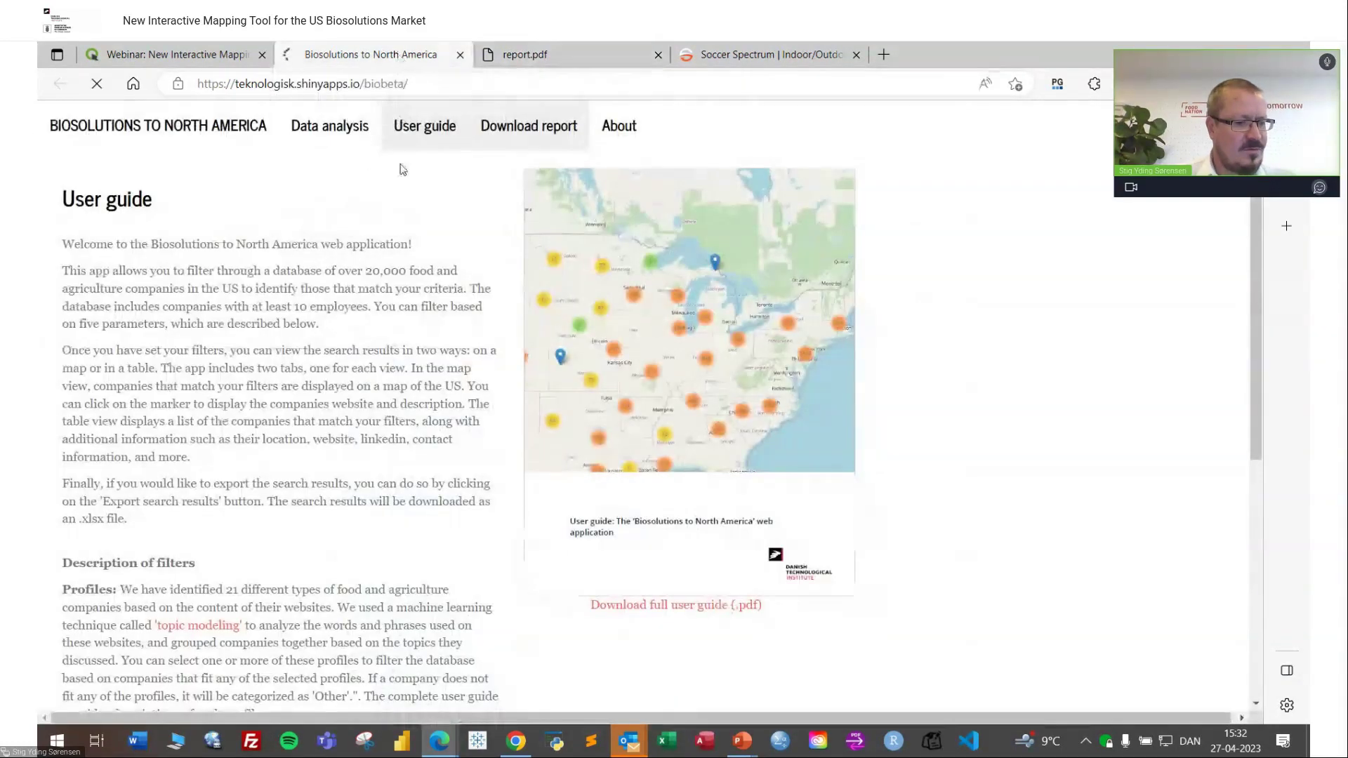
click(619, 126)
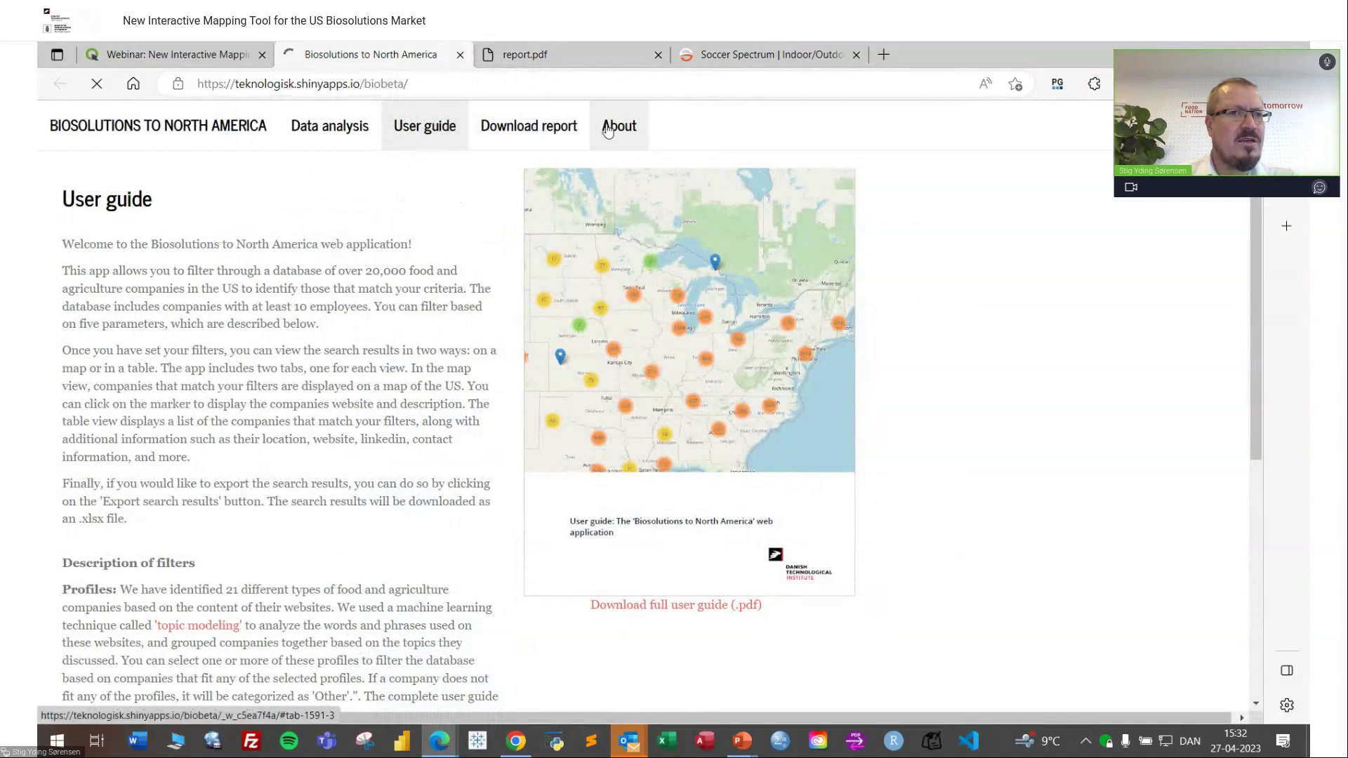
Switch to the running PowerPoint slideshow and display the "TRY IT OUT" slide with the link to the mapping tool
key(alt+Tab)
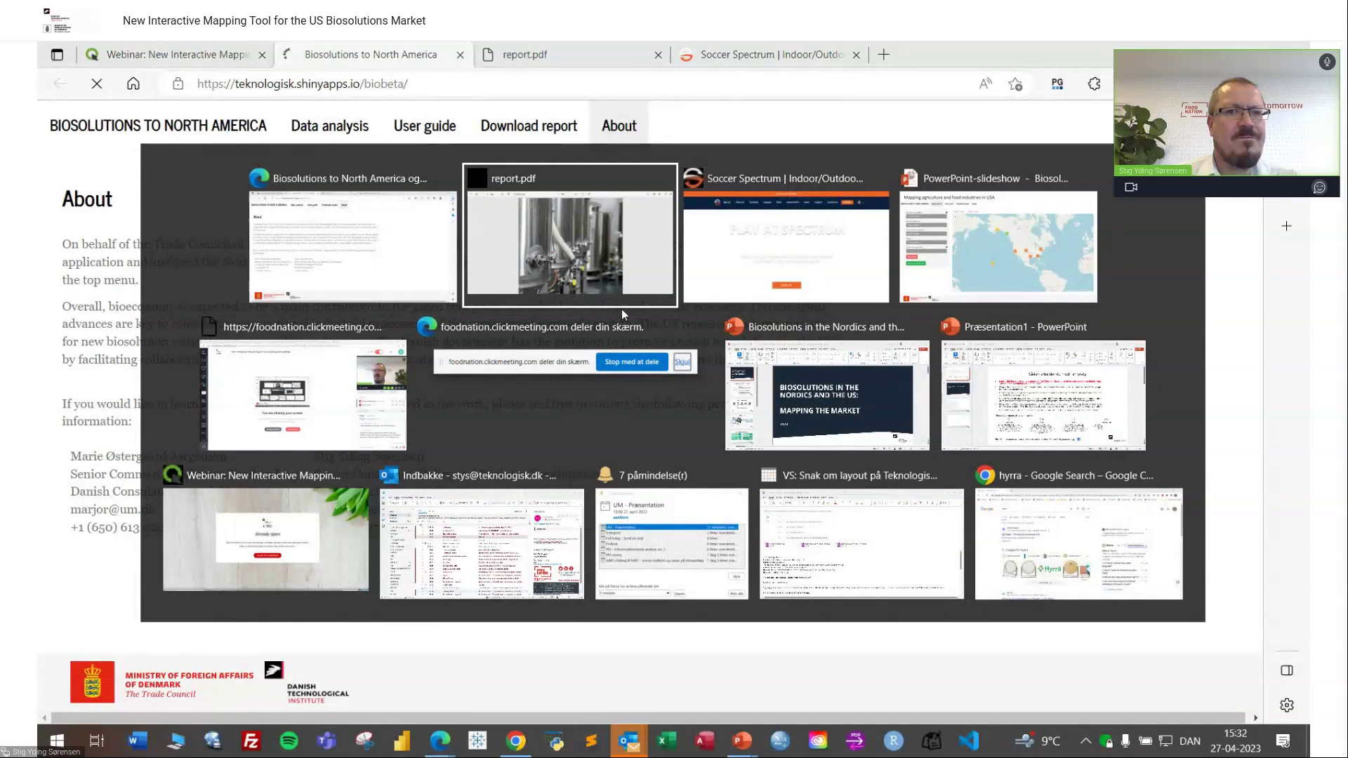
key(alt+Tab)
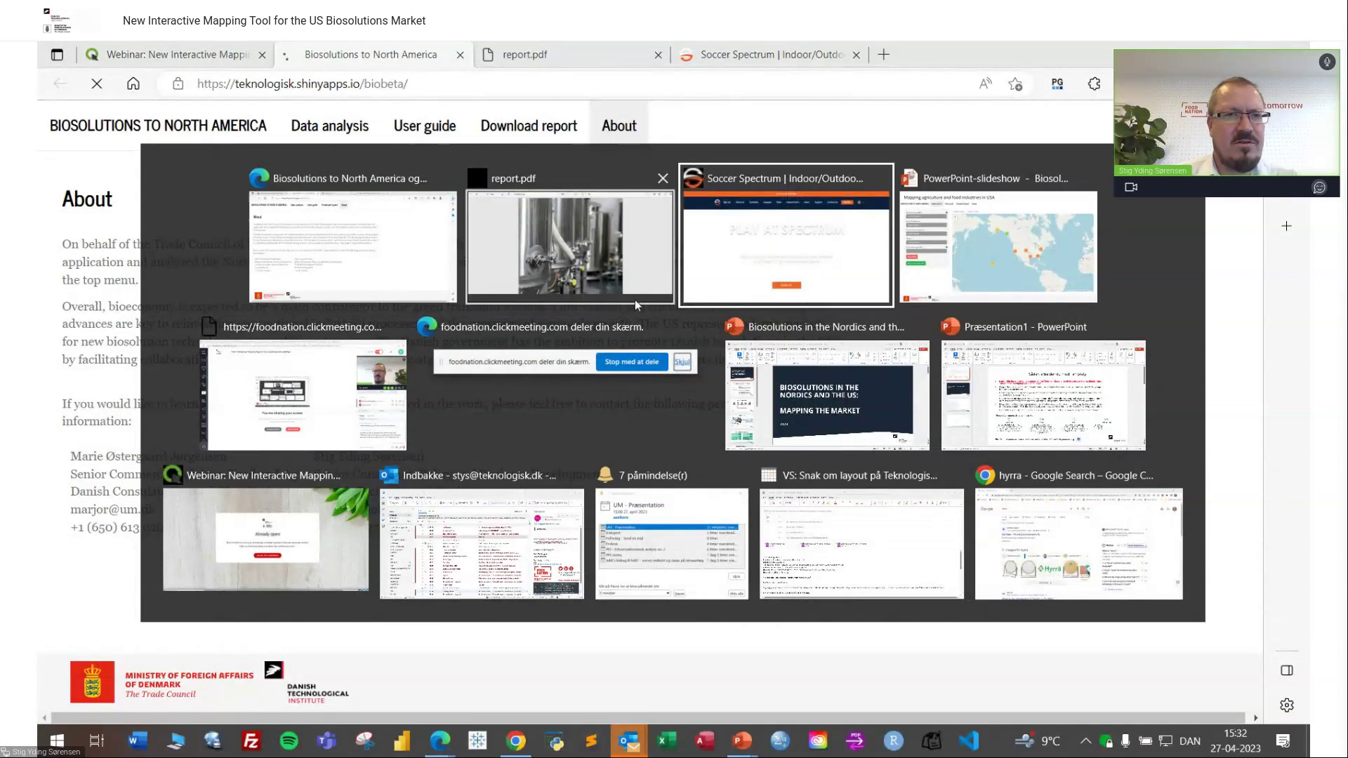
key(alt+Tab)
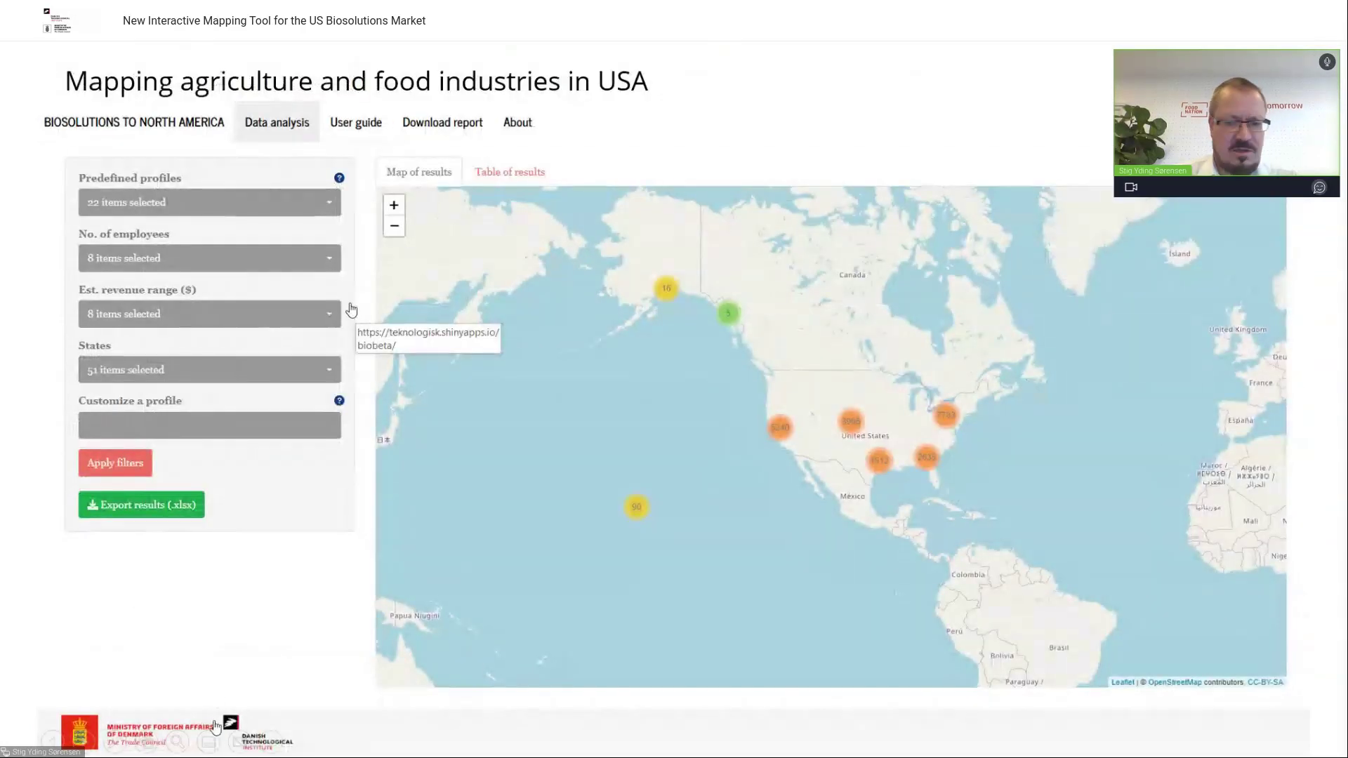
key(Right)
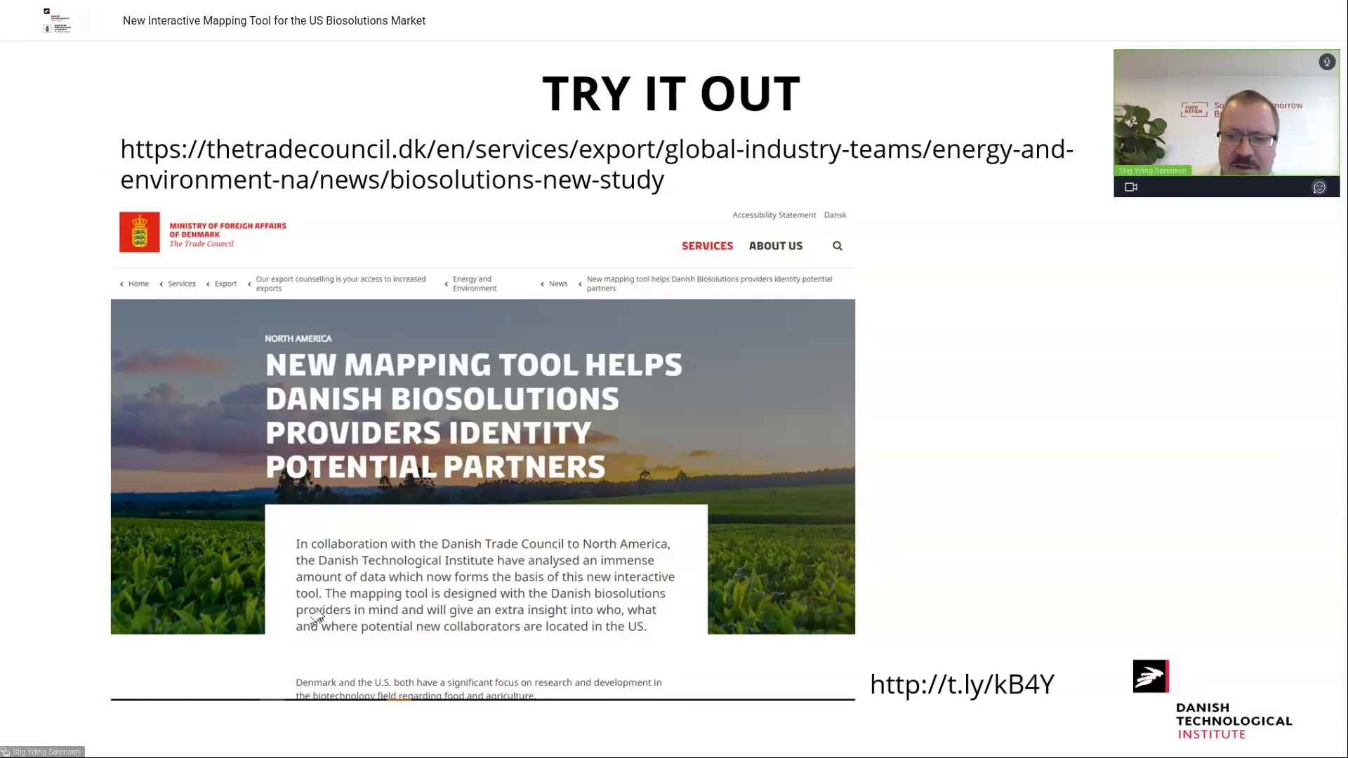
key(Right)
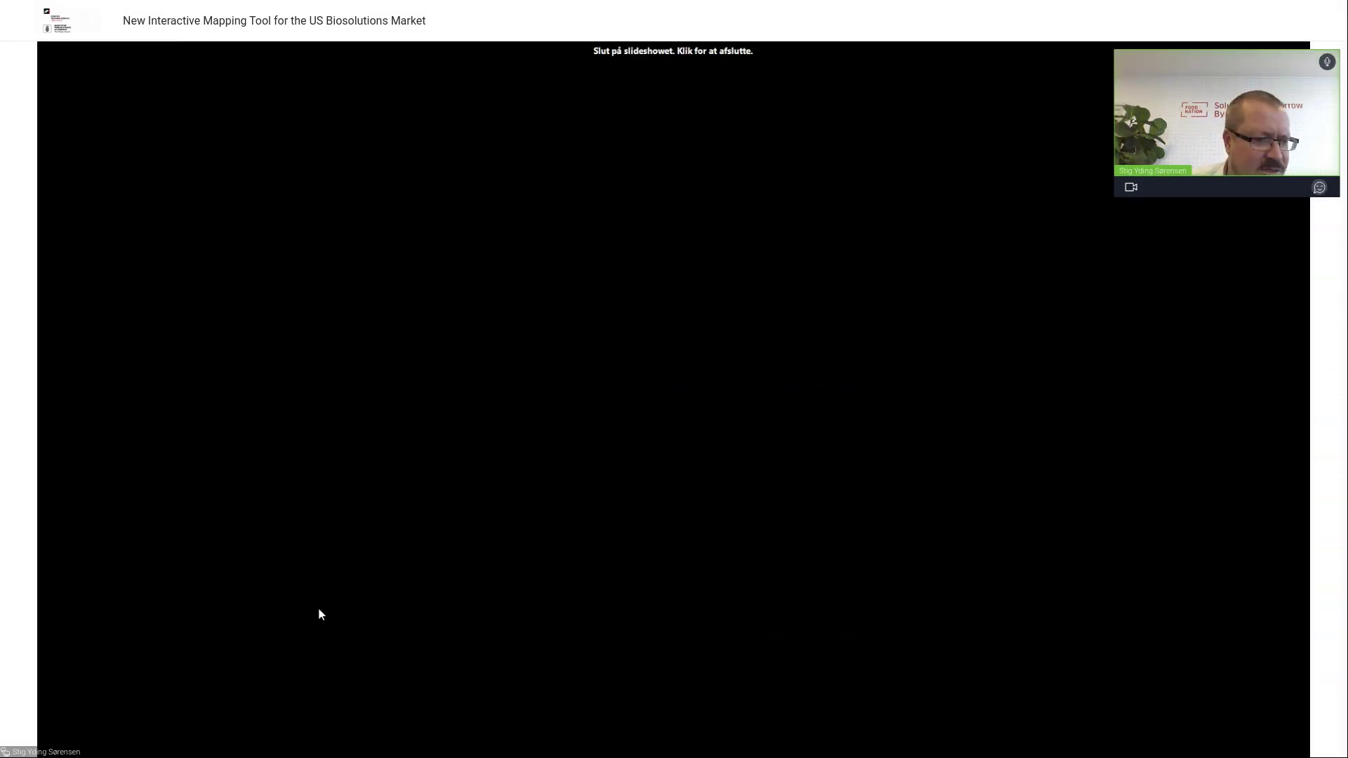
key(Left)
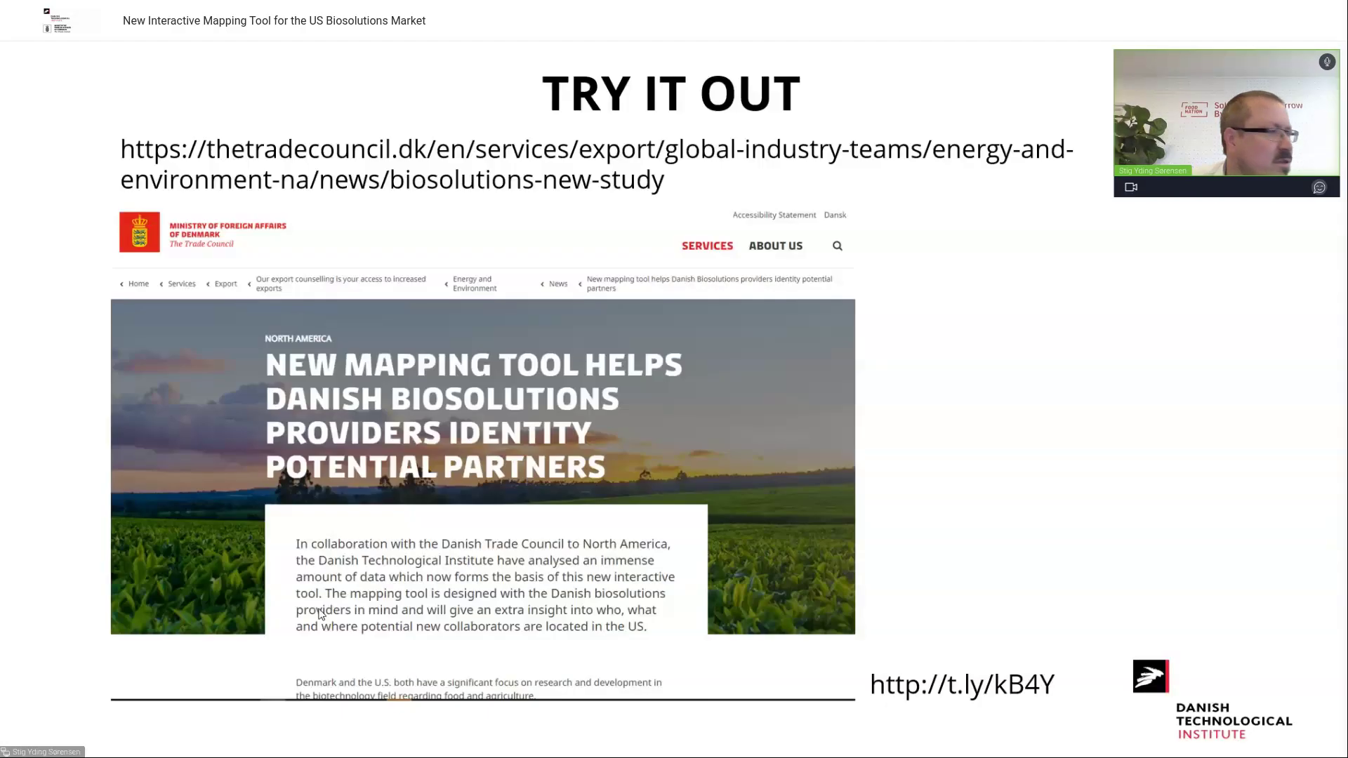